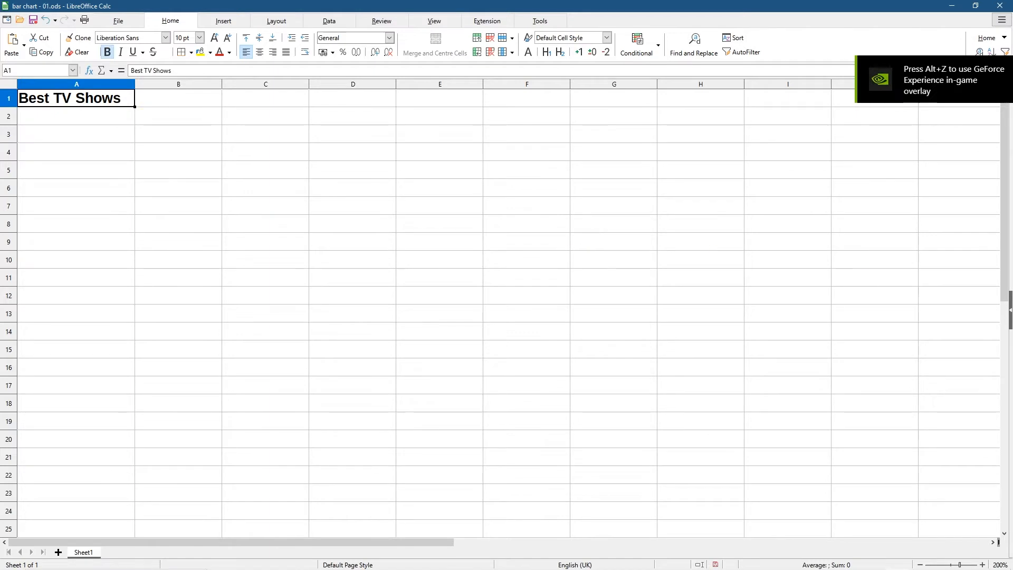
Step: Enter the column heading "Results" in cell B1, beside the "Best TV Shows" heading
left_click(174, 102)
type("Results")
left_click(74, 98)
left_click(159, 106)
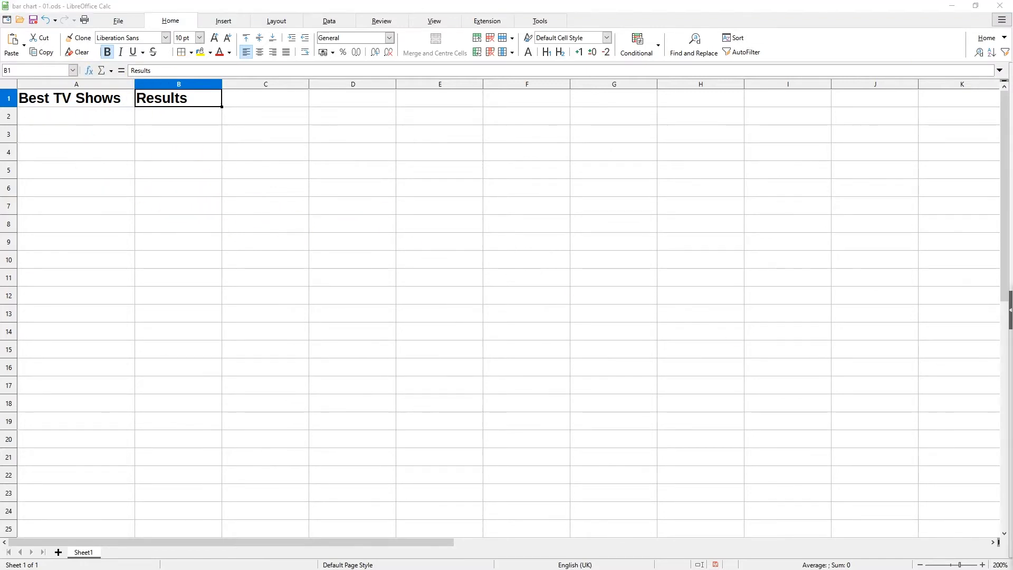
Step: List the shows "Game of thrones", "Breaking bad" and "Vikings" in cells A2 to A4
left_click(68, 116)
type("Game of thrones")
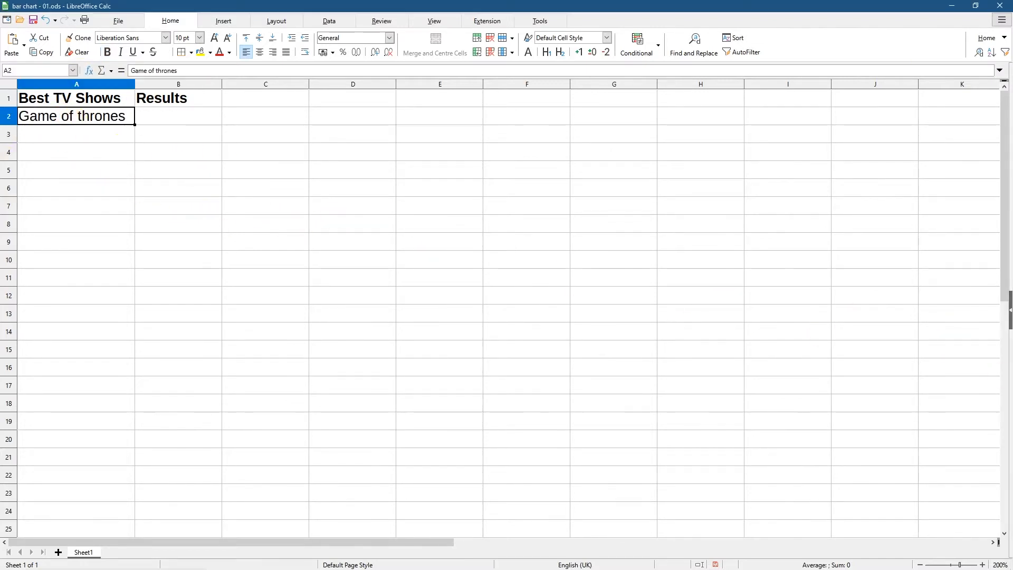
left_click(232, 240)
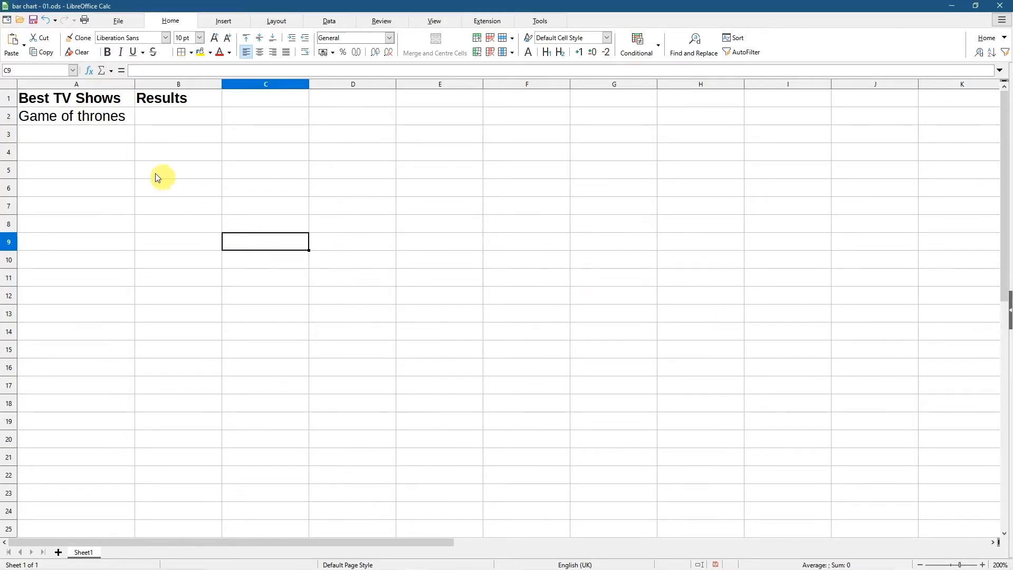
left_click(124, 136)
type("Breaking bad")
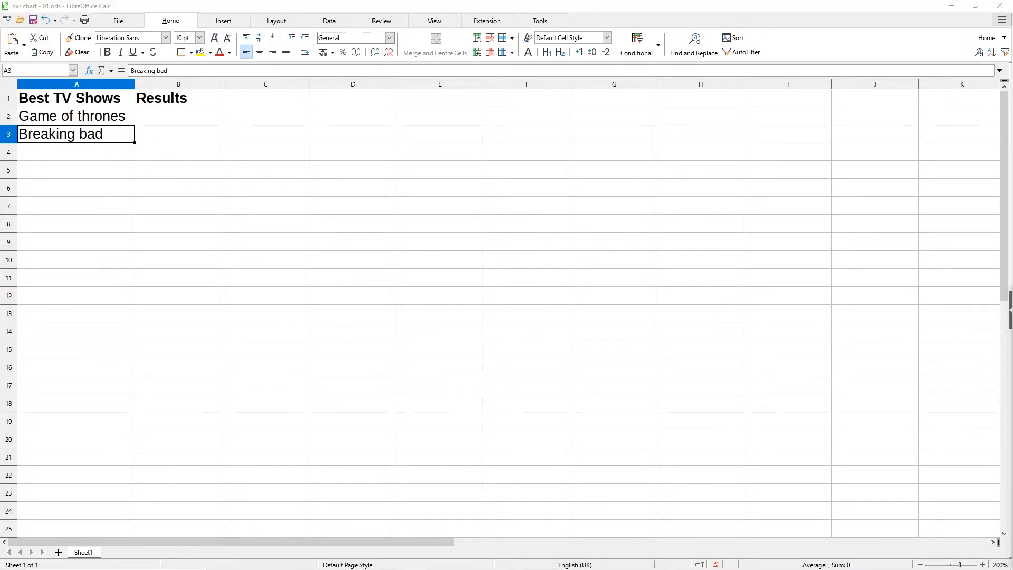
left_click(104, 206)
left_click(101, 161)
type("Vikings")
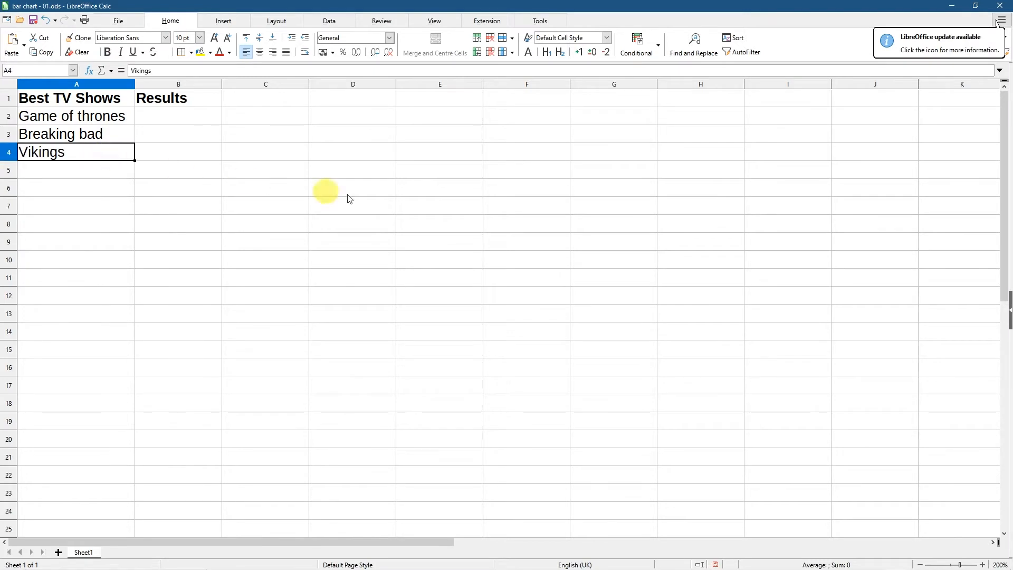
left_click(549, 208)
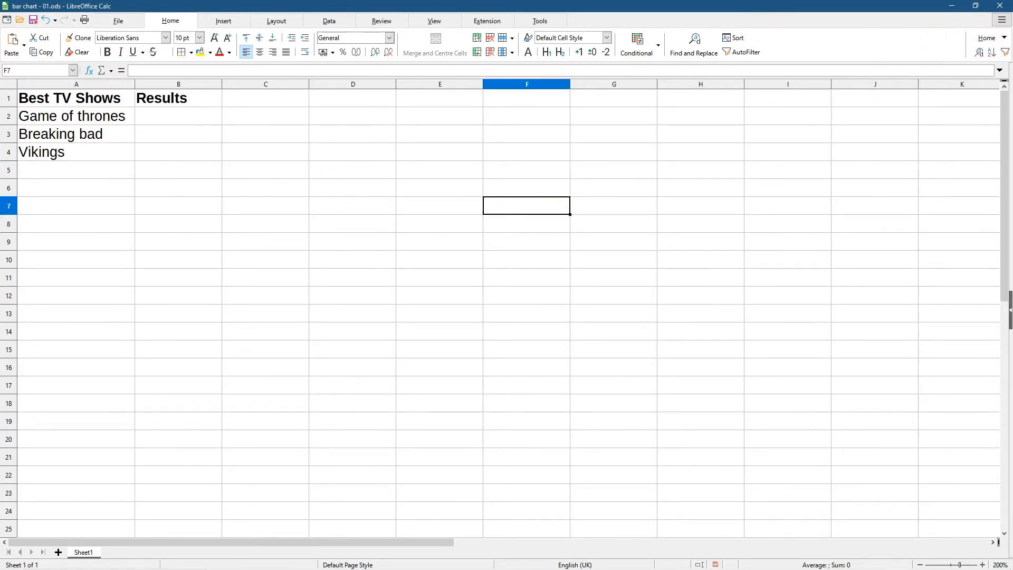
Step: Add the shows "The shield" and "Luther" to the list in cells A5 and A6
left_click(86, 172)
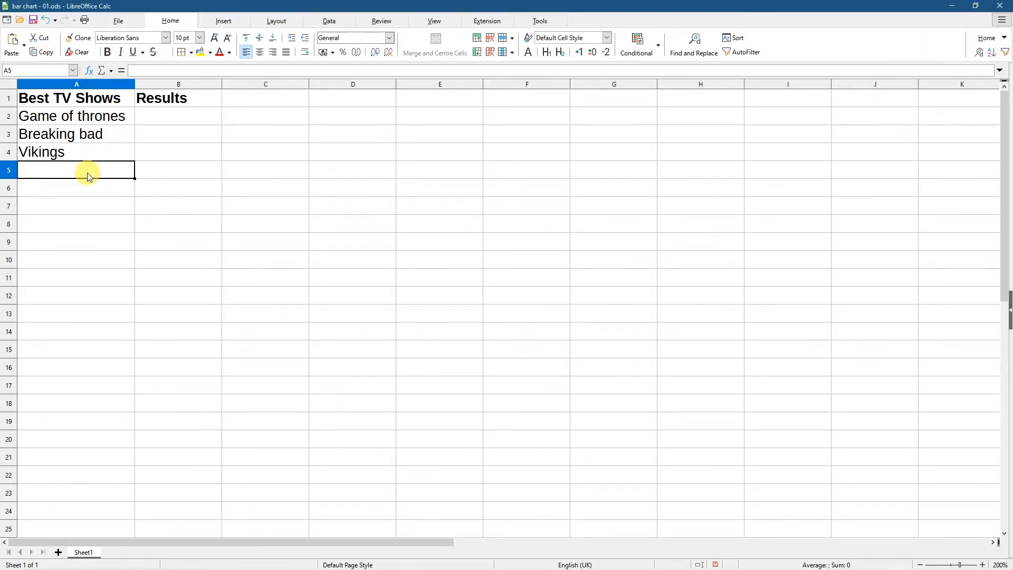
type("The shield")
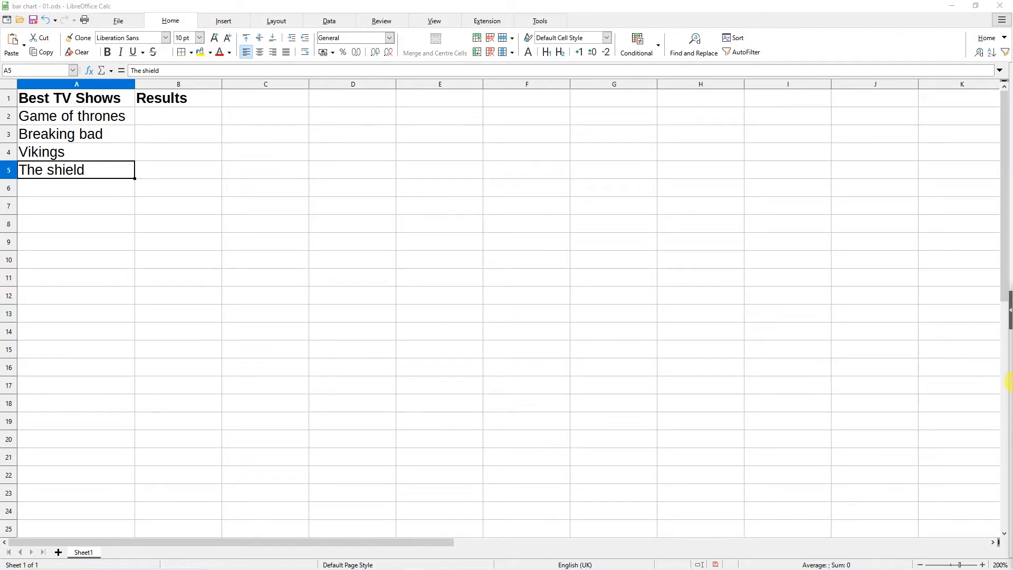
left_click(543, 314)
left_click(79, 188)
type("Luther")
left_click(117, 251)
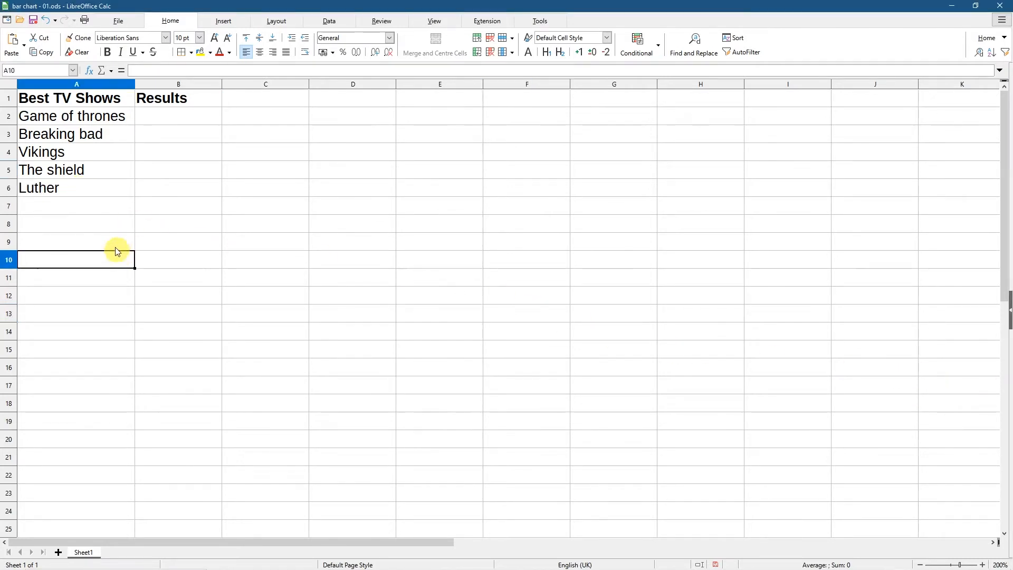
left_click_drag(65, 115, 70, 188)
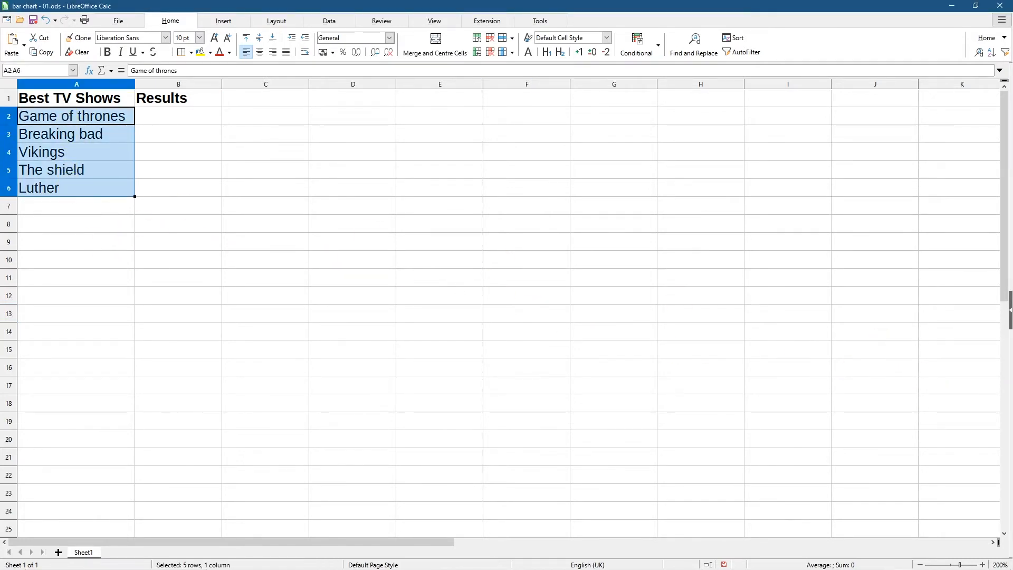
Step: Fill in the results for the five shows in B2 to B6: 502, 121, 451, 101 and 601
left_click_drag(203, 152, 191, 133)
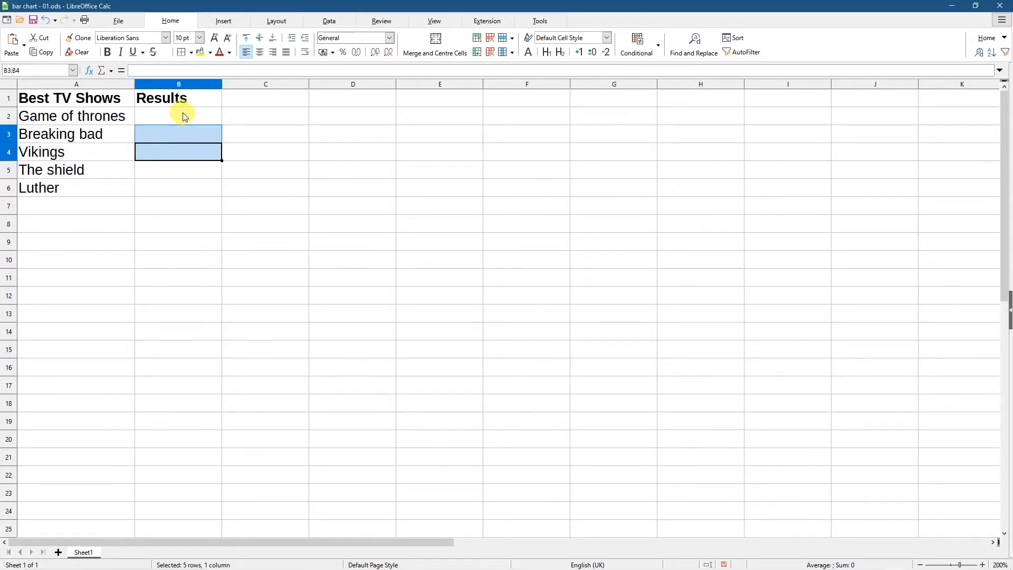
left_click(182, 114)
type("502")
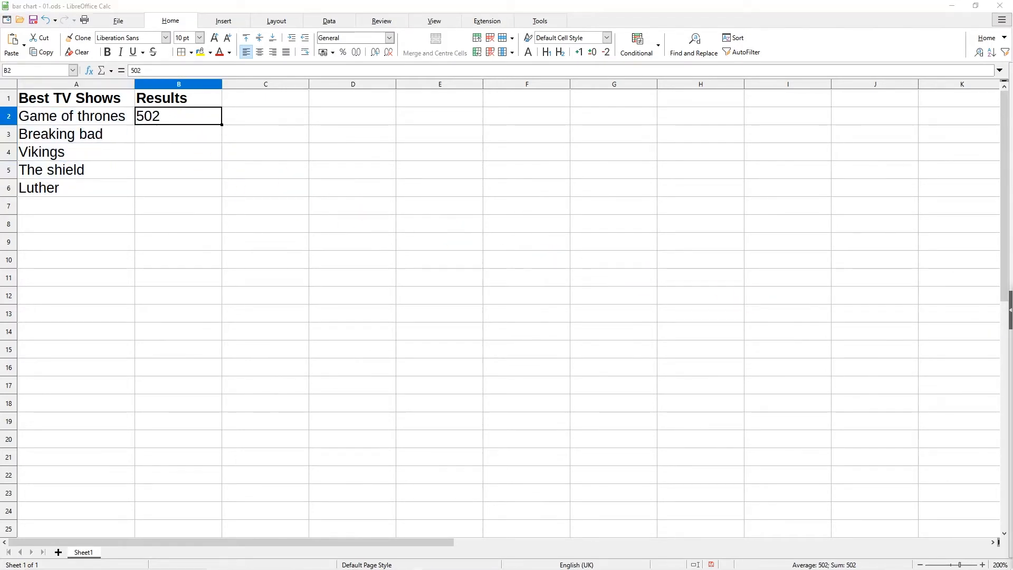
left_click(181, 134)
type("121")
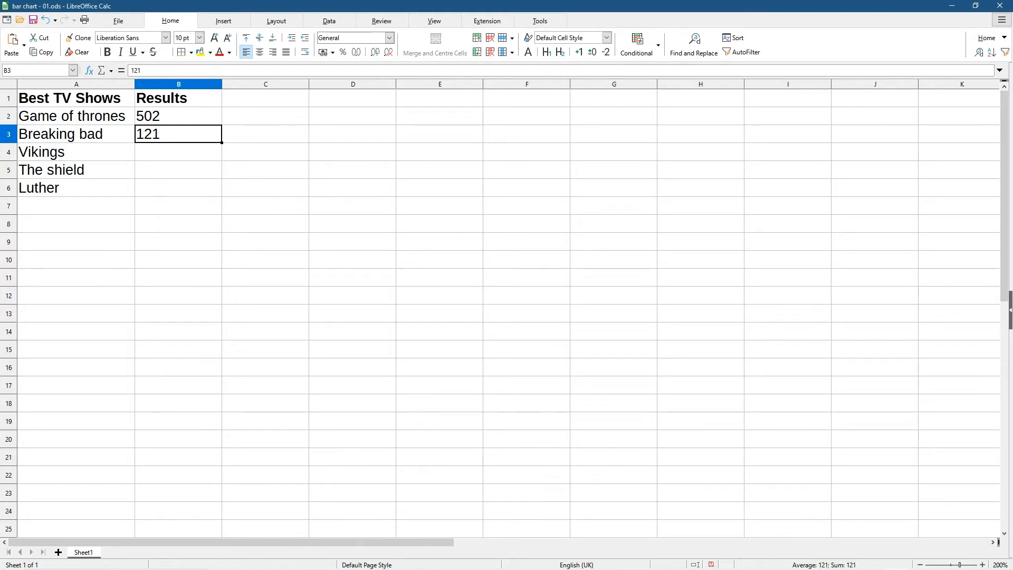
left_click(220, 156)
type("451")
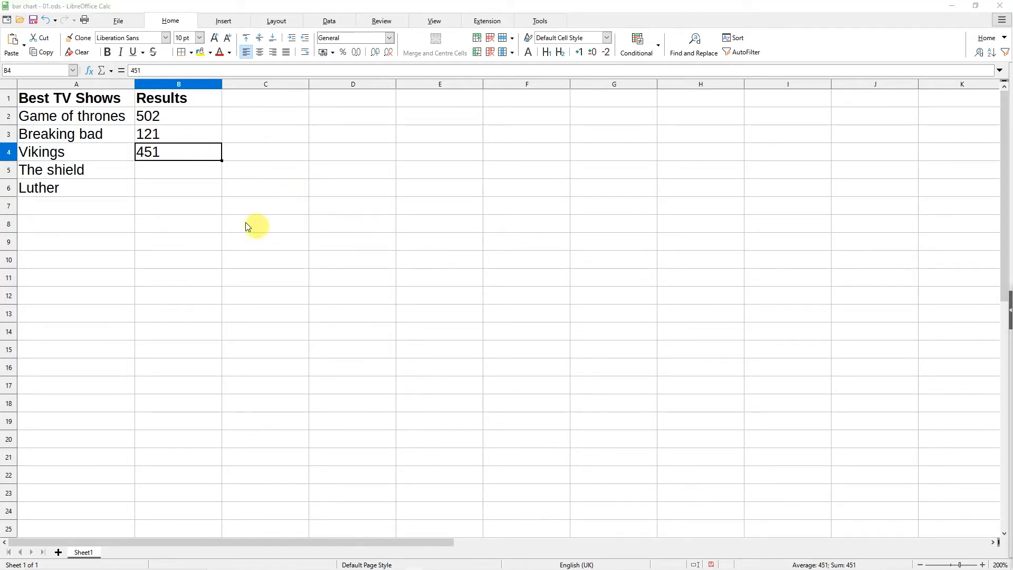
left_click(188, 172)
type("101")
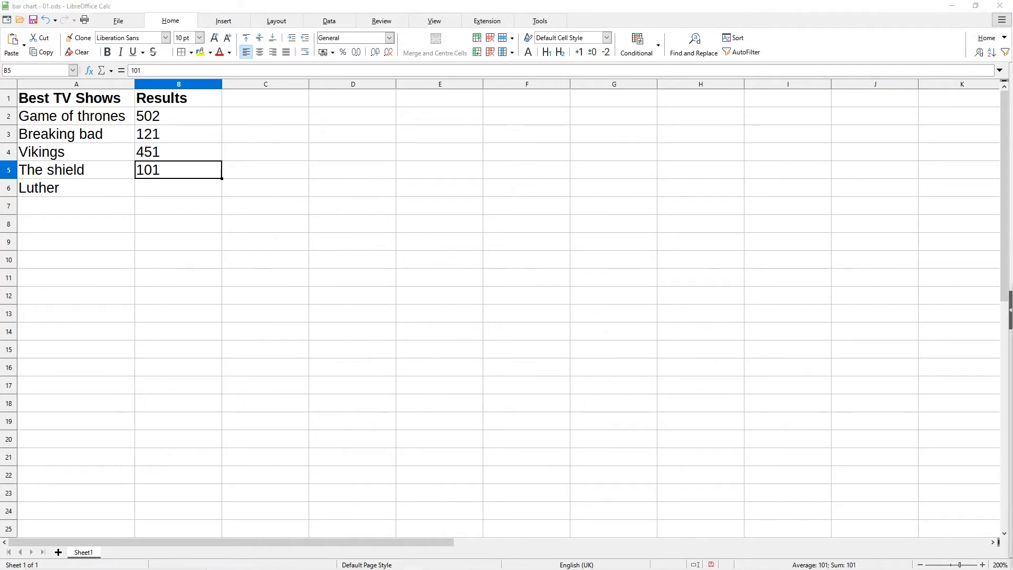
left_click(306, 241)
left_click(169, 190)
type("601")
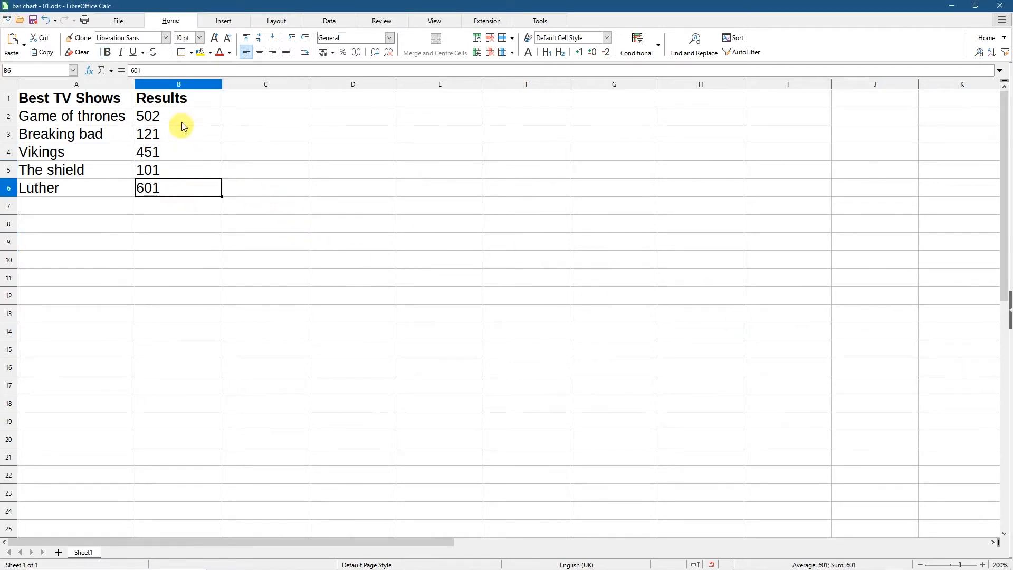
Step: Total the results in cell B7 with the Sum function over B2:B6
left_click_drag(84, 116, 183, 186)
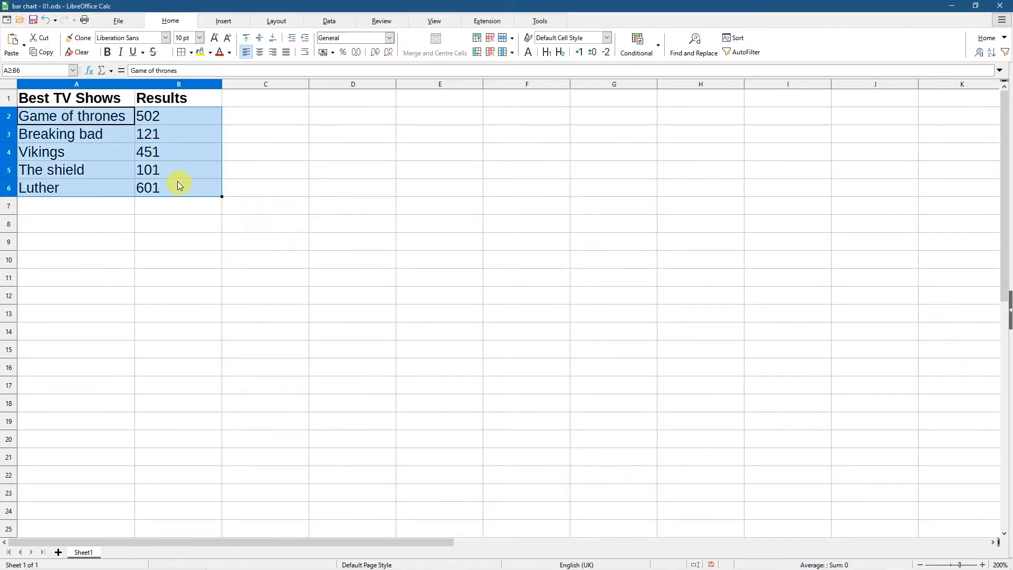
left_click(148, 116)
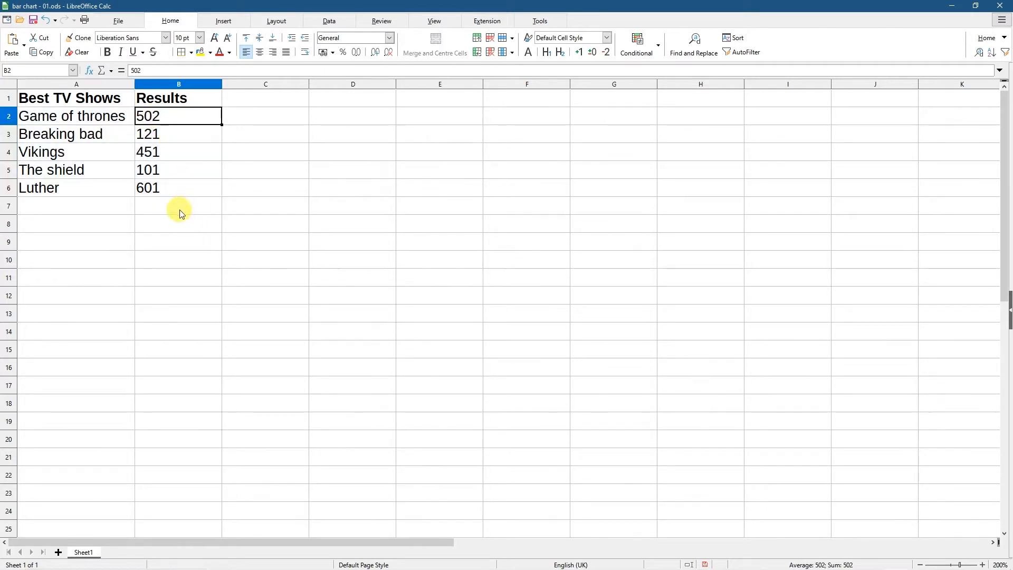
left_click(179, 211)
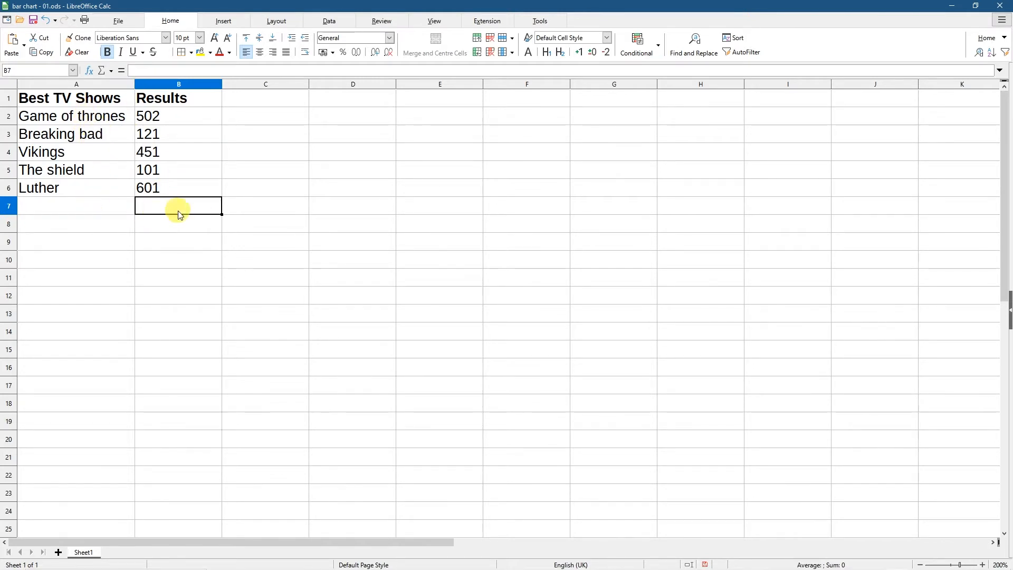
left_click(108, 72)
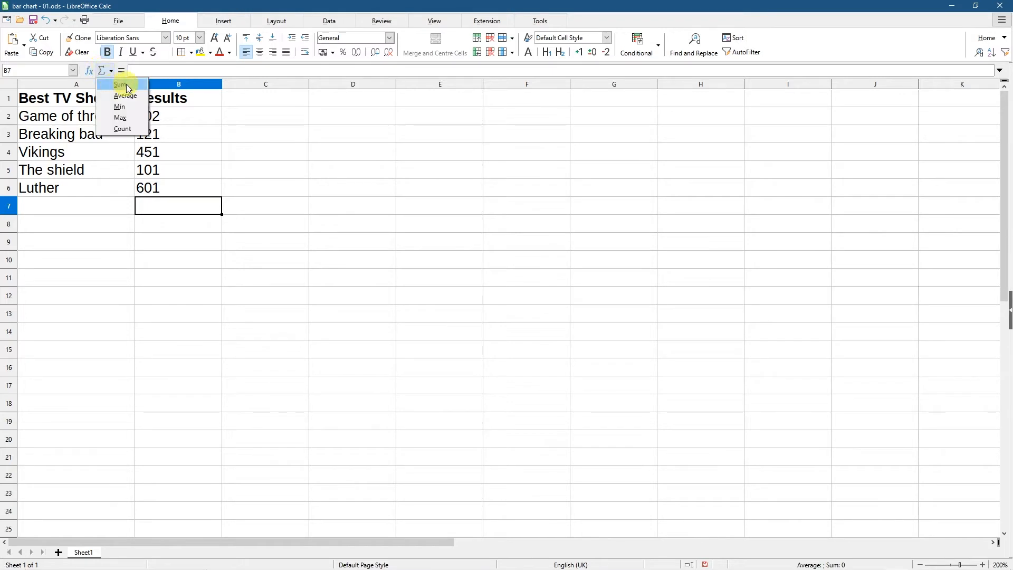
left_click(127, 85)
key("Return")
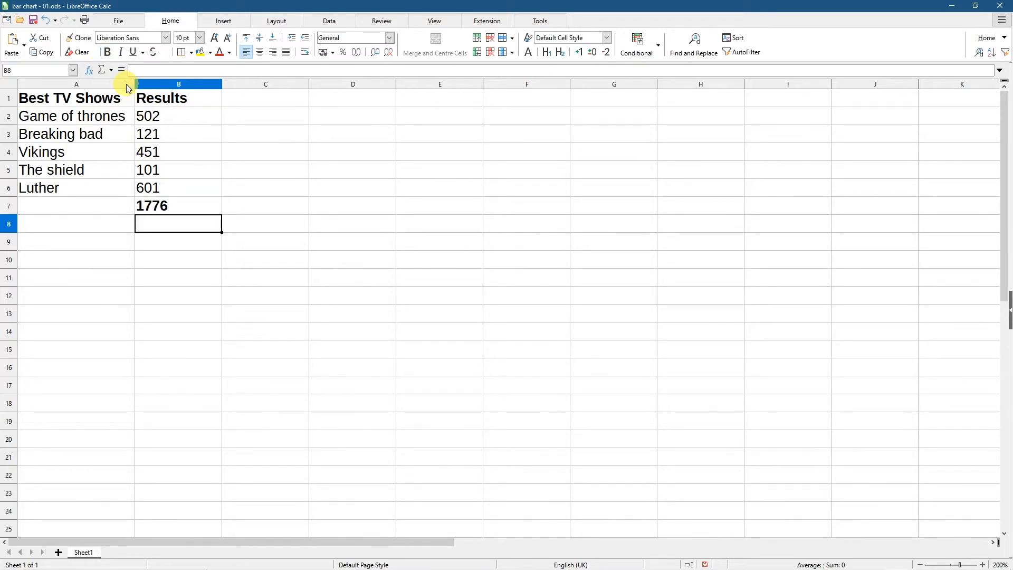
left_click(172, 204)
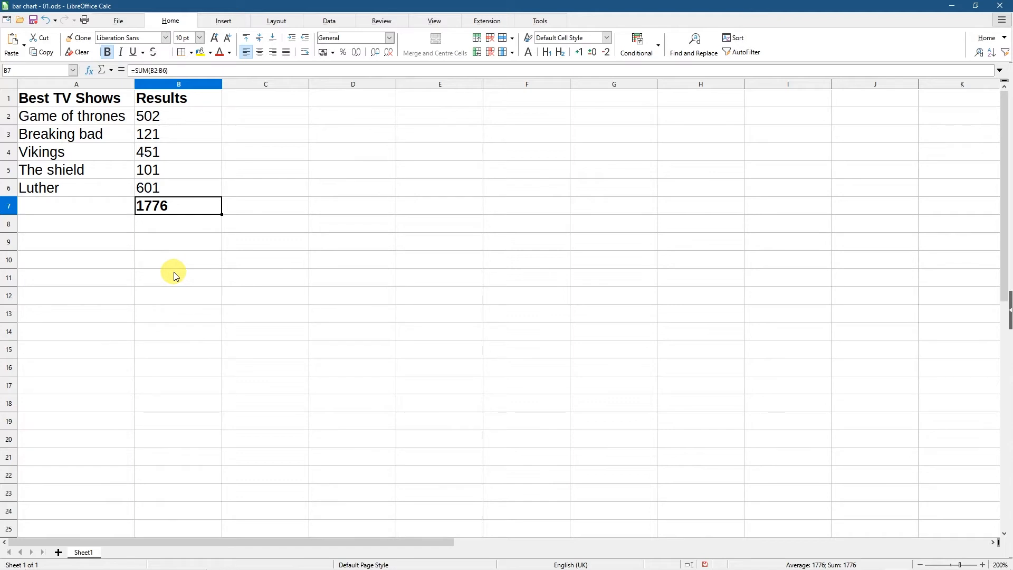
Step: Insert a chart from the range A2:B6 using the normal Bar type, and move the wizard clear of the chart
left_click(102, 120)
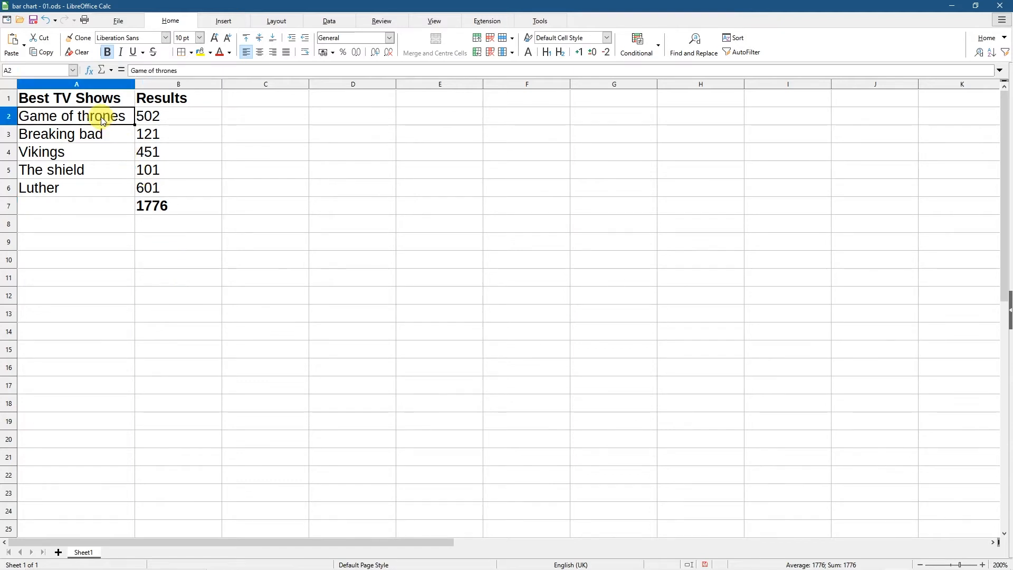
left_click_drag(103, 119, 167, 188)
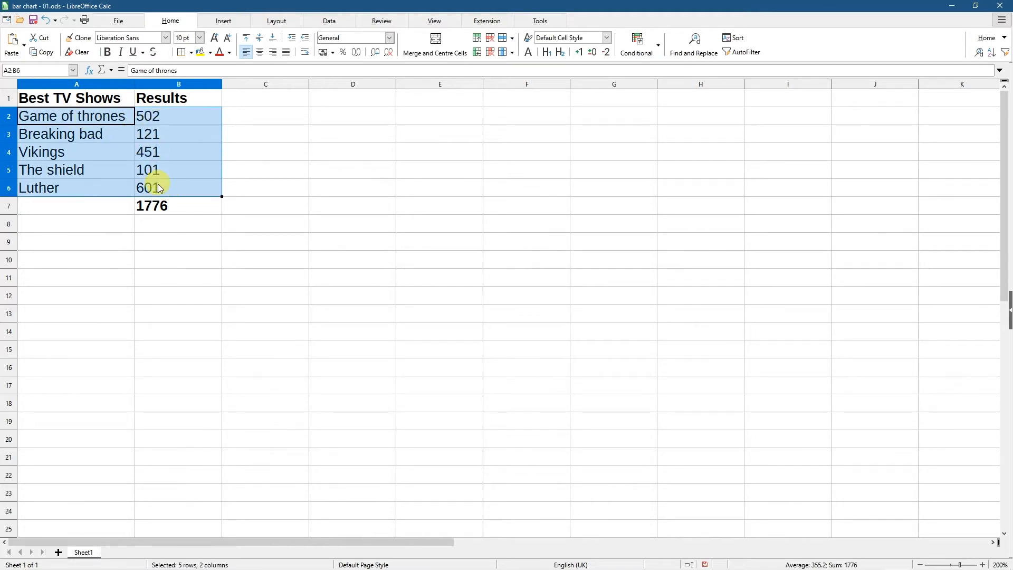
left_click(221, 20)
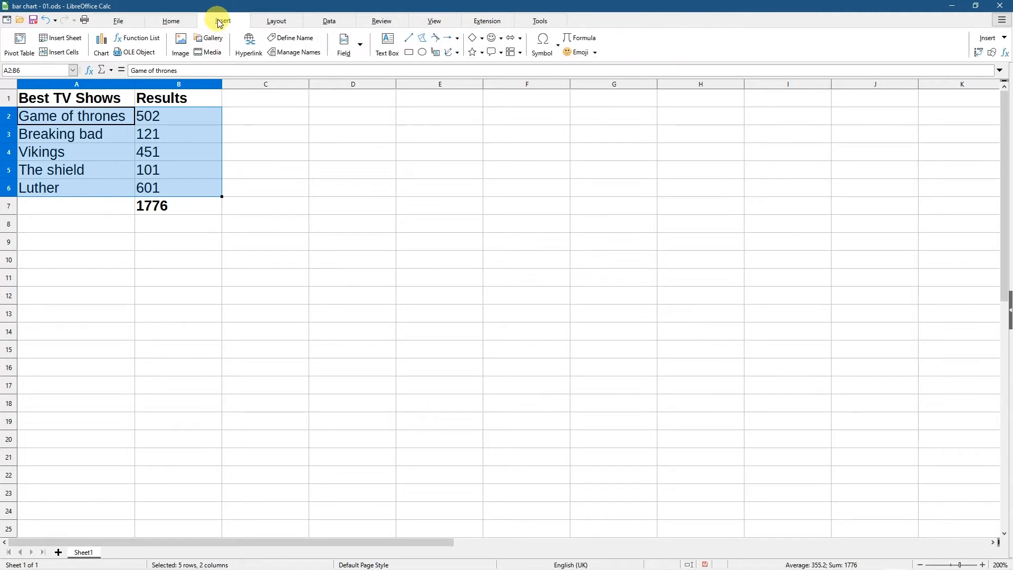
left_click(106, 53)
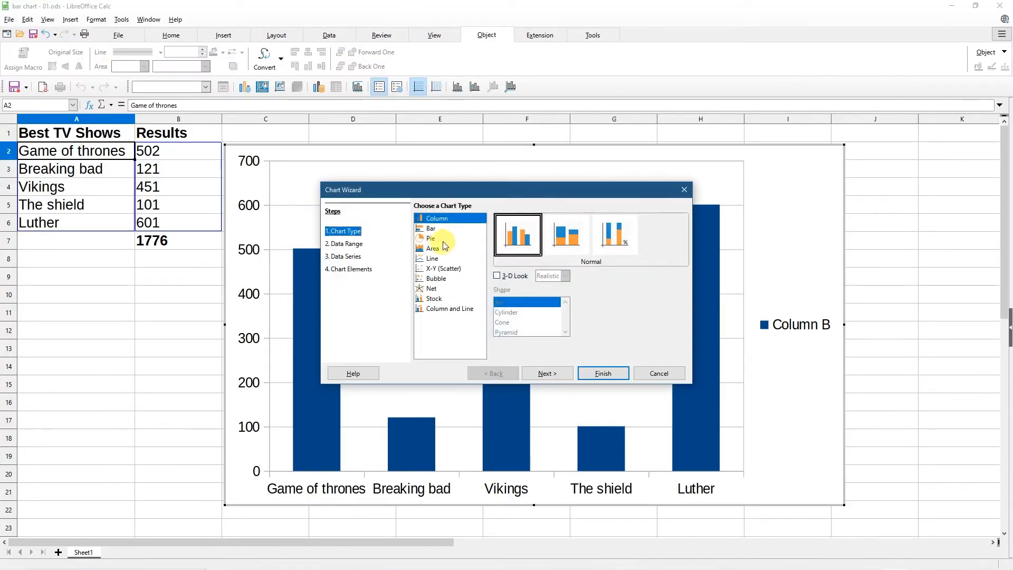
left_click(433, 229)
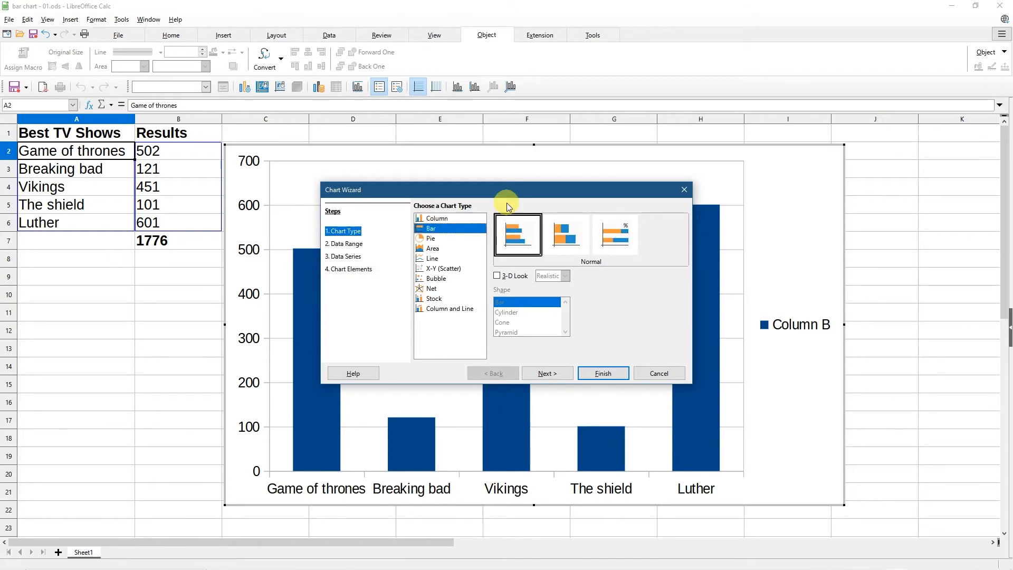
left_click_drag(507, 195, 789, 15)
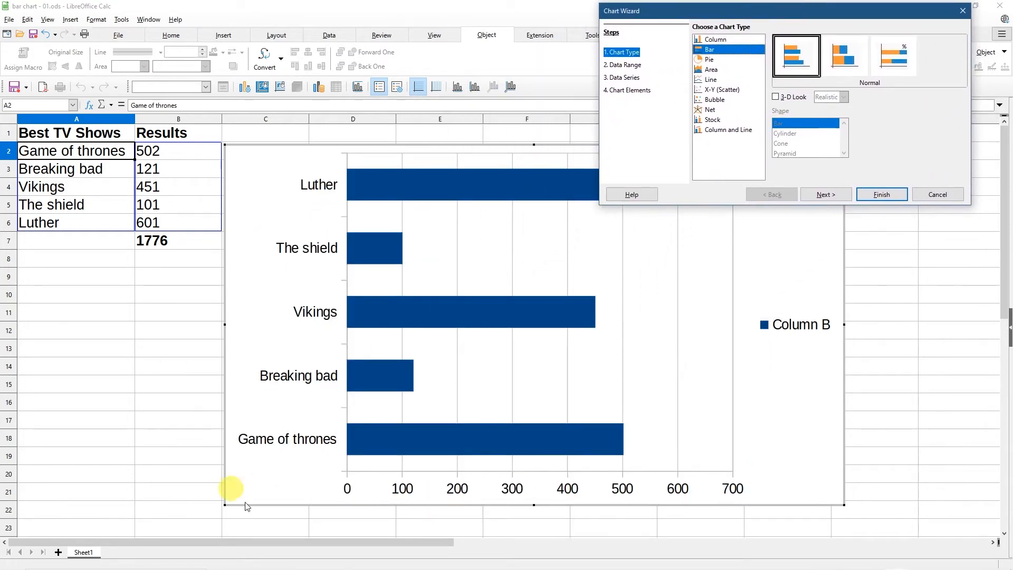
Step: Title the chart "Best TV Shows", turn off its legend, and finish creating it
left_click(629, 91)
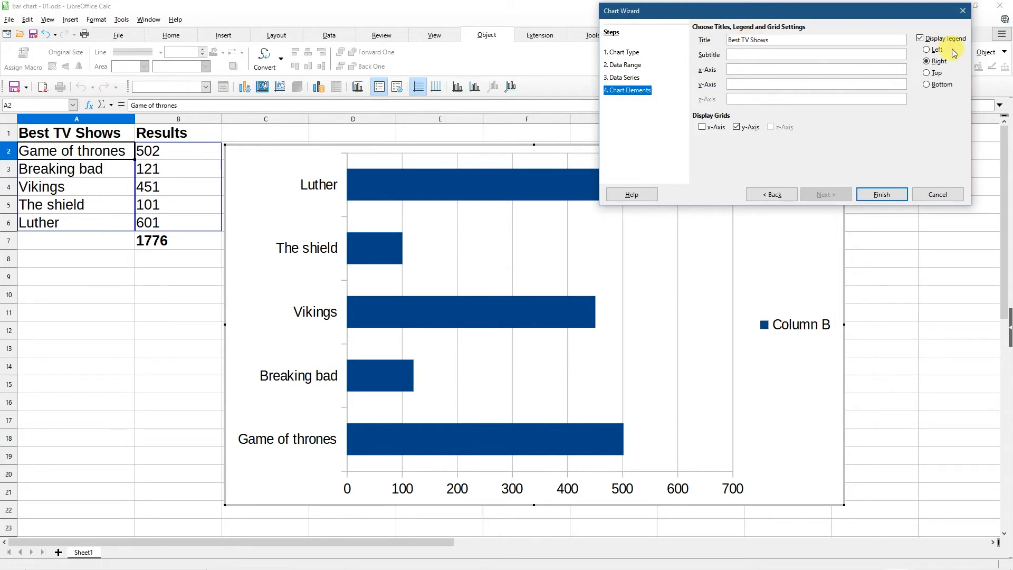
left_click(921, 39)
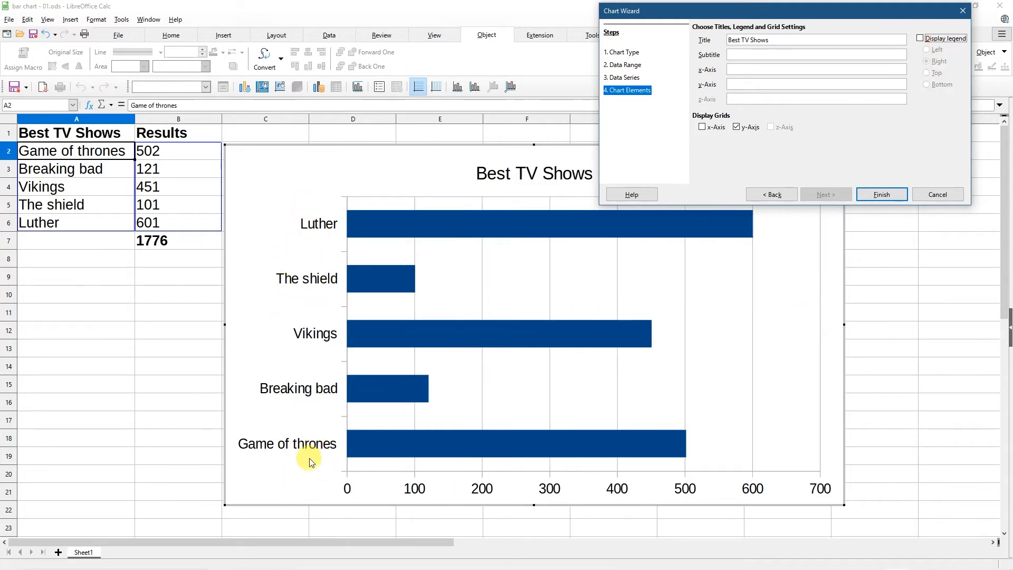
left_click(884, 196)
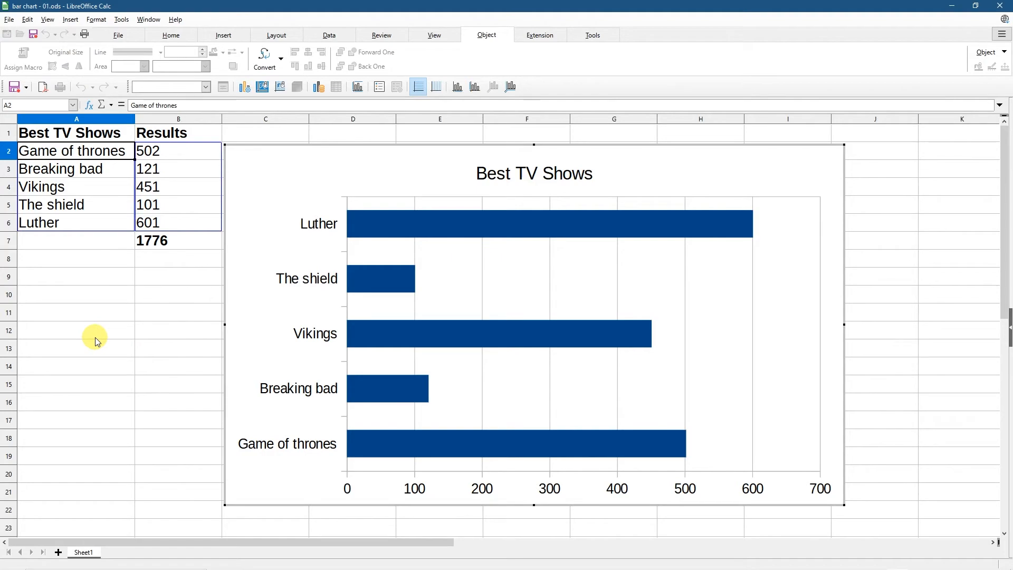
Step: Move the bar chart up to the sheet's upper edge, directly beside the Results column, and deselect it
left_click(95, 338)
left_click(326, 194)
left_click_drag(307, 135, 303, 113)
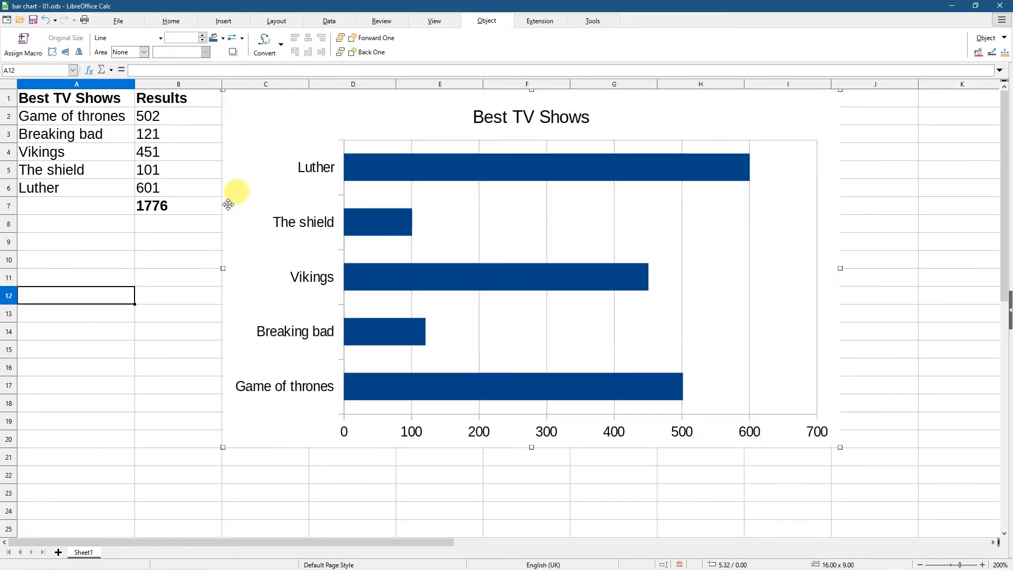
left_click(128, 419)
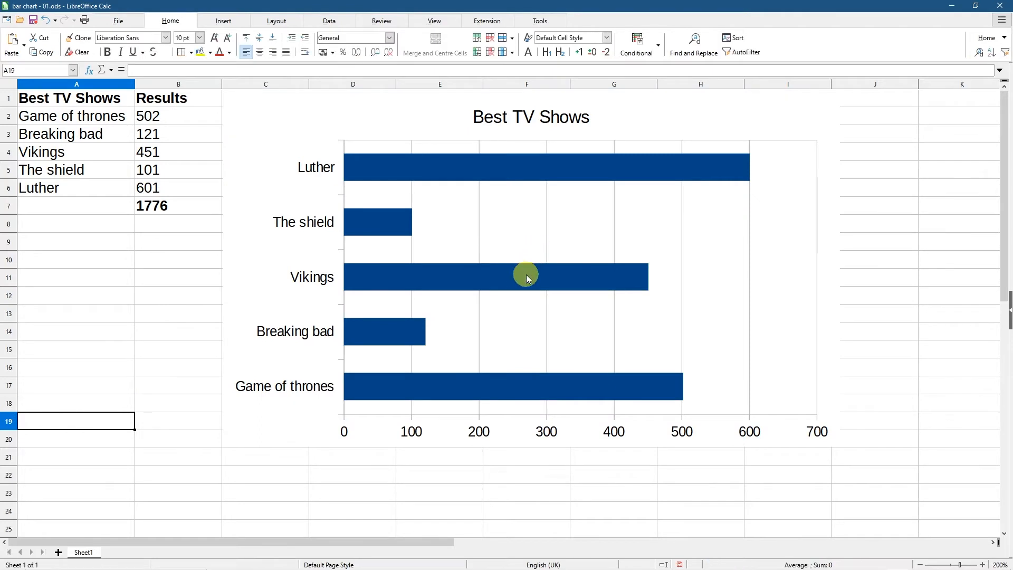
Step: Open the bar chart for editing and insert data labels on its data series
left_click(521, 267)
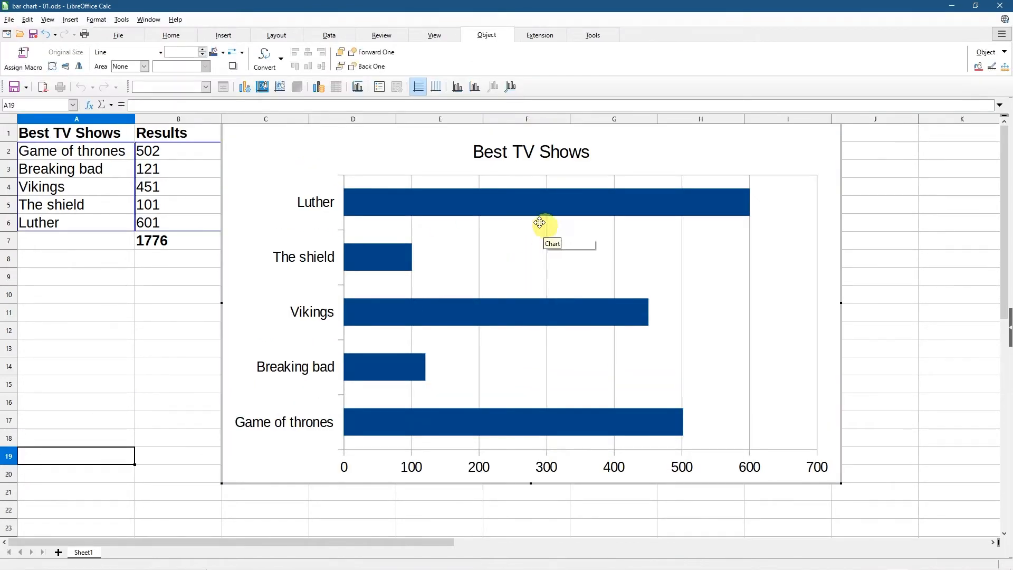
left_click(530, 206)
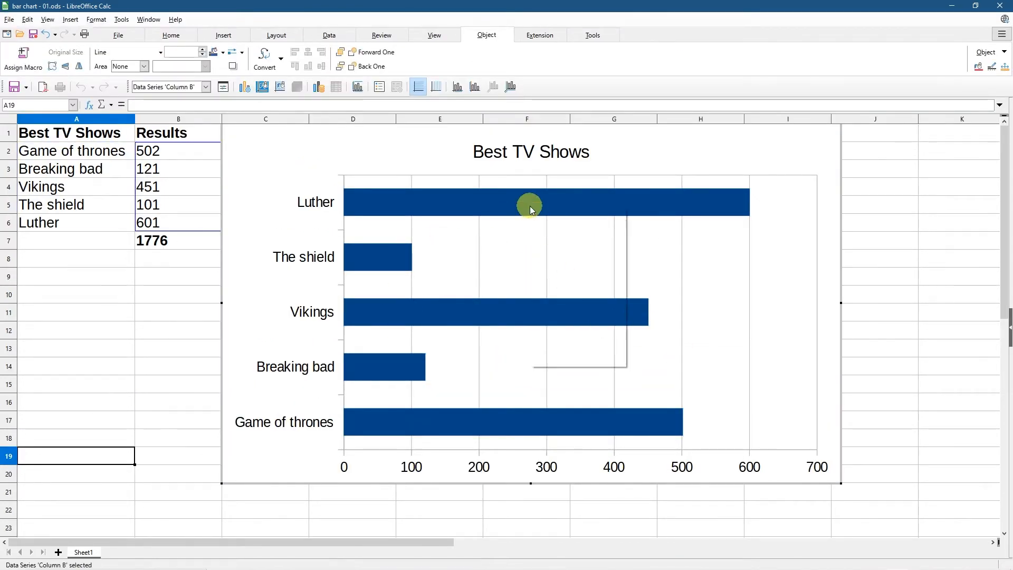
right_click(529, 206)
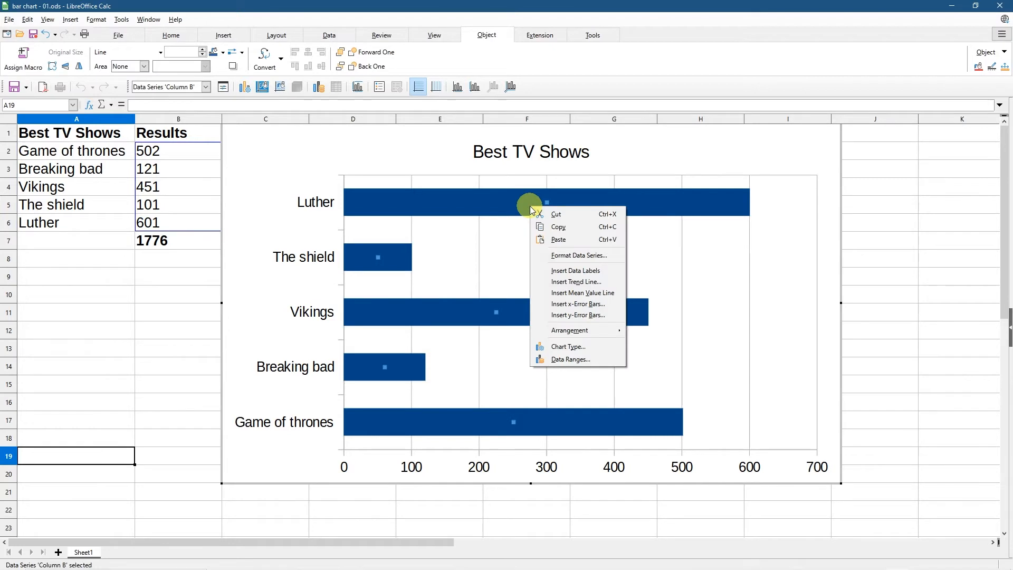
left_click(589, 273)
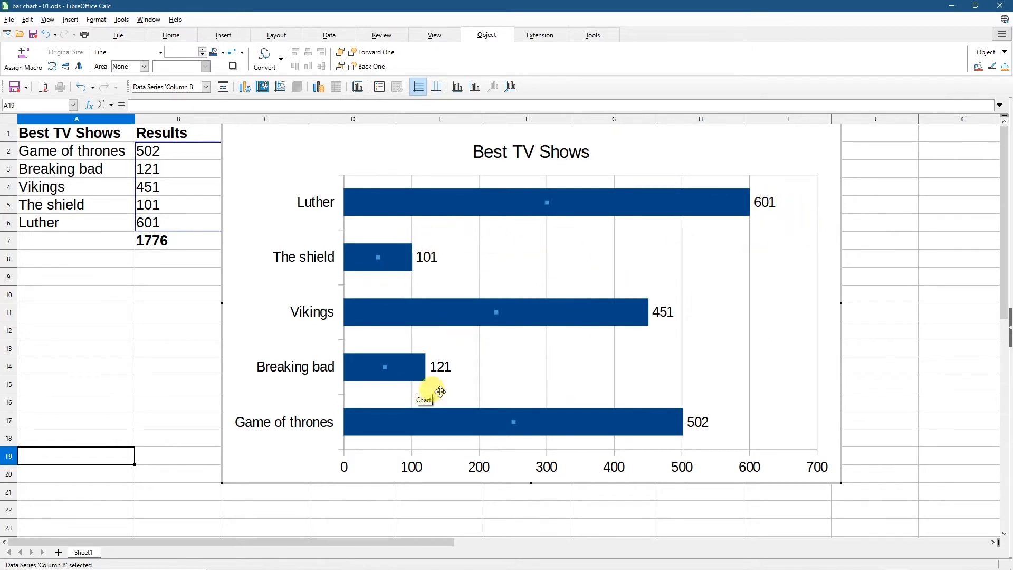
Step: Format only the Luther bar's data point with a solid cyan fill, hex 00ffff
left_click(574, 201)
left_click(582, 251)
left_click(580, 206)
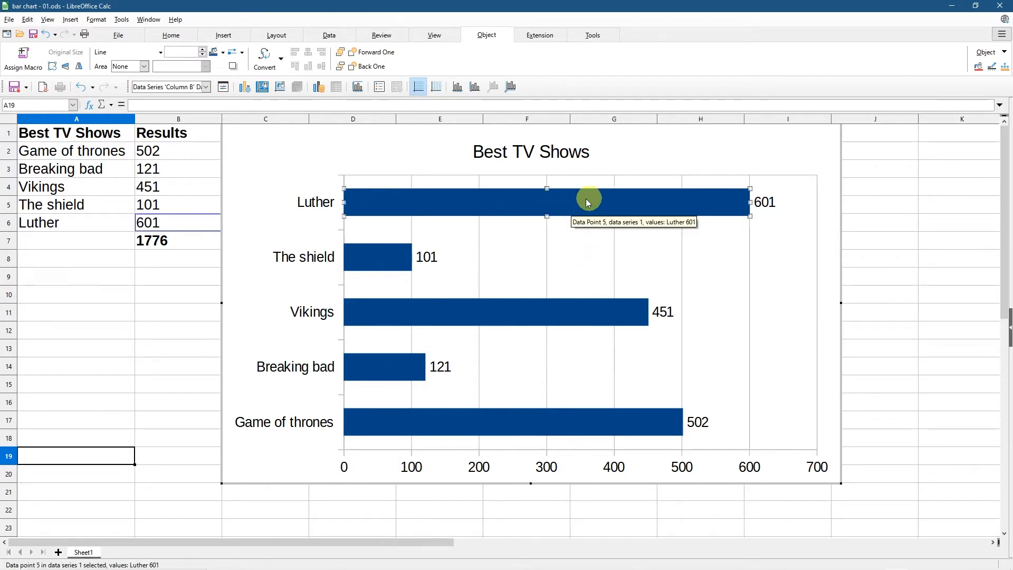
left_click(580, 231)
left_click(569, 207)
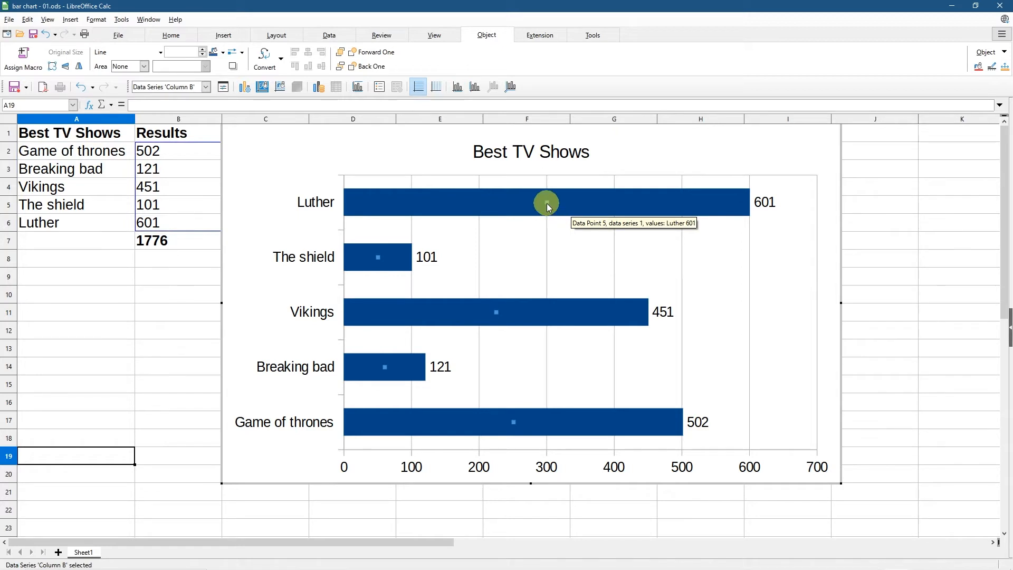
left_click(602, 200)
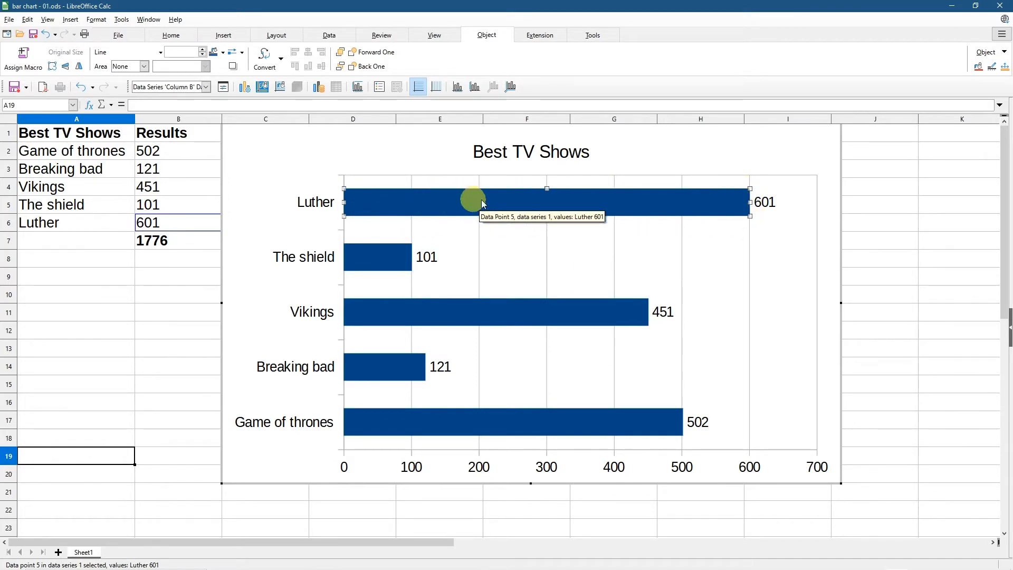
right_click(576, 200)
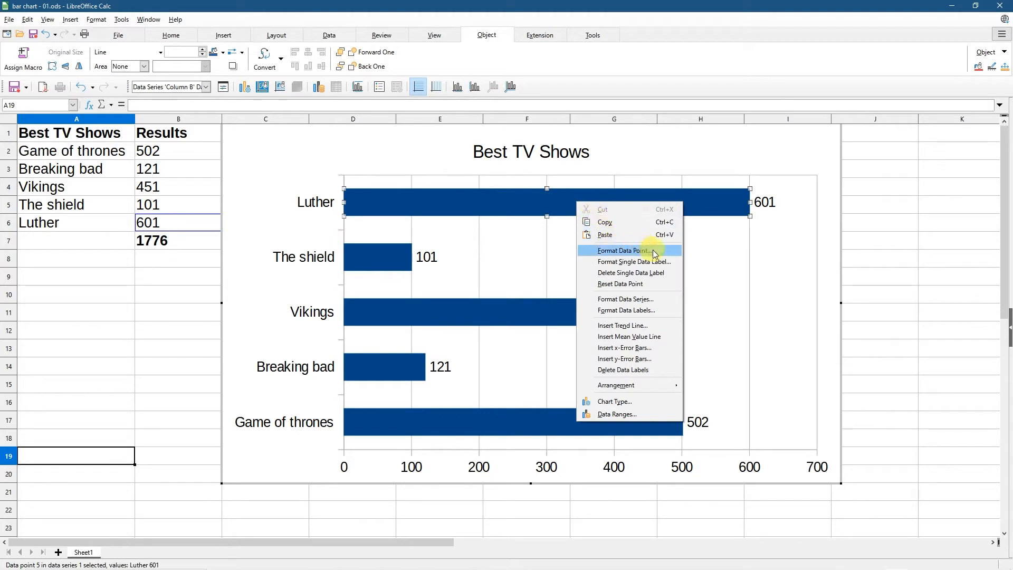
left_click(625, 255)
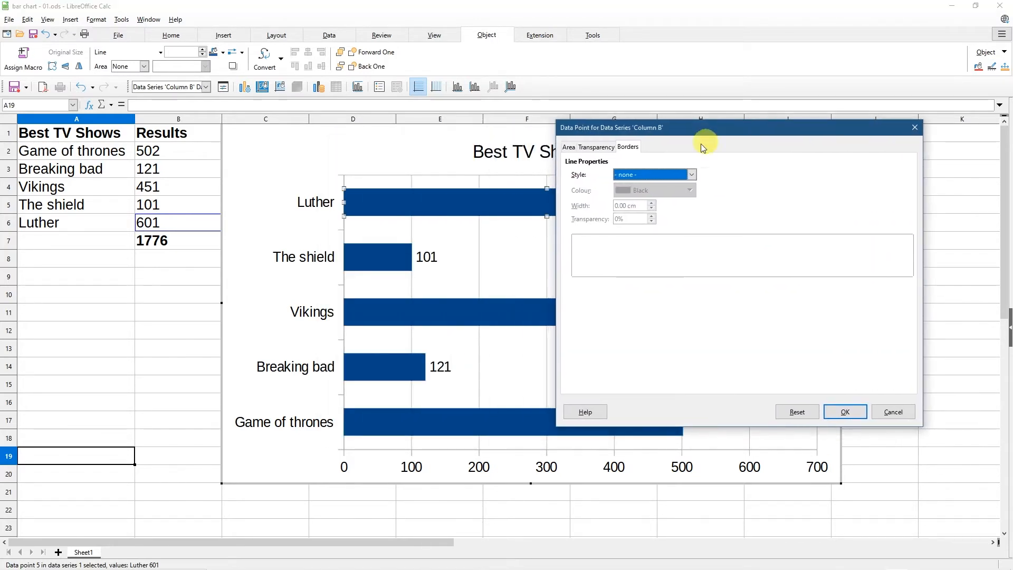
left_click(569, 147)
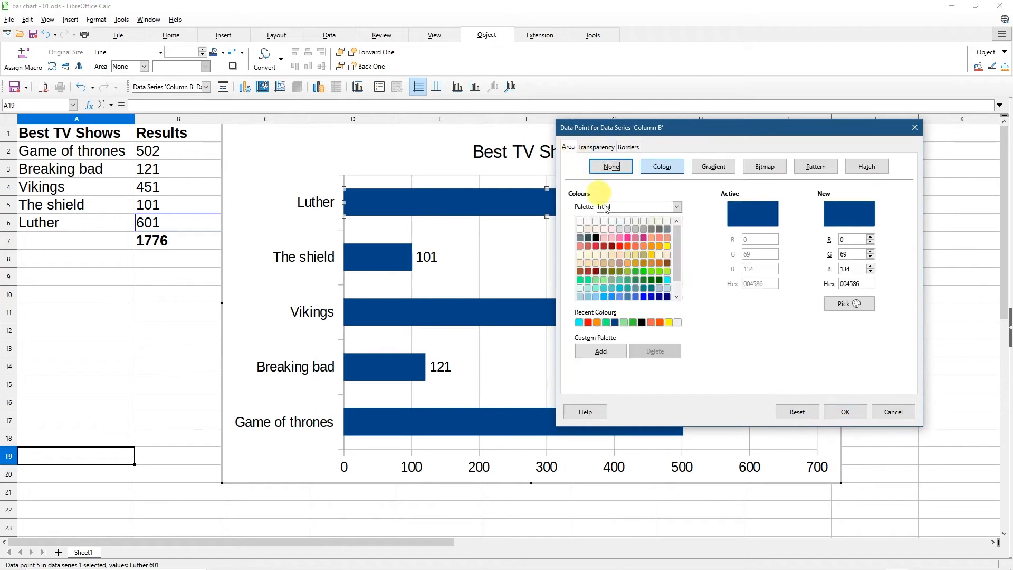
left_click(579, 322)
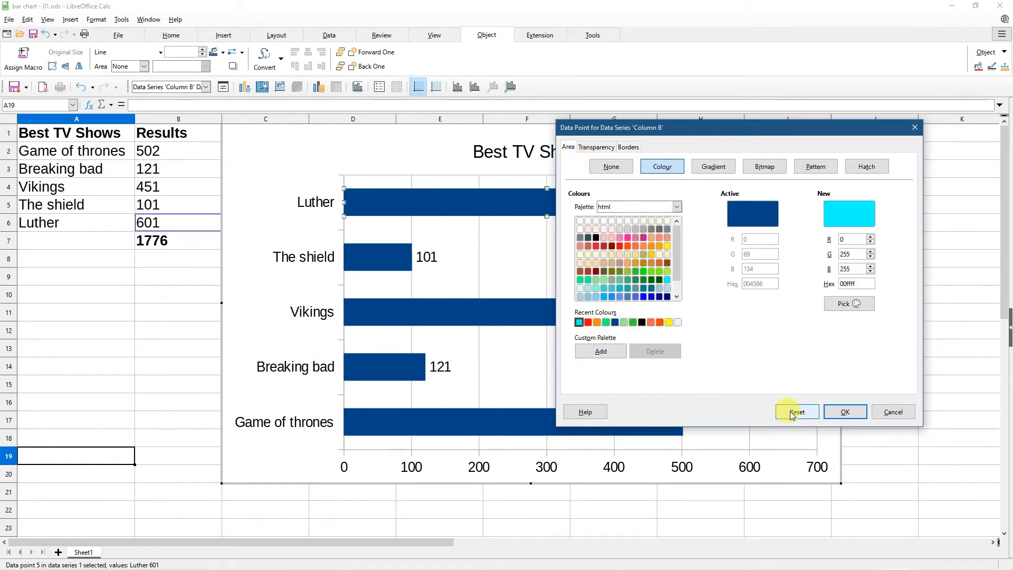
left_click(846, 411)
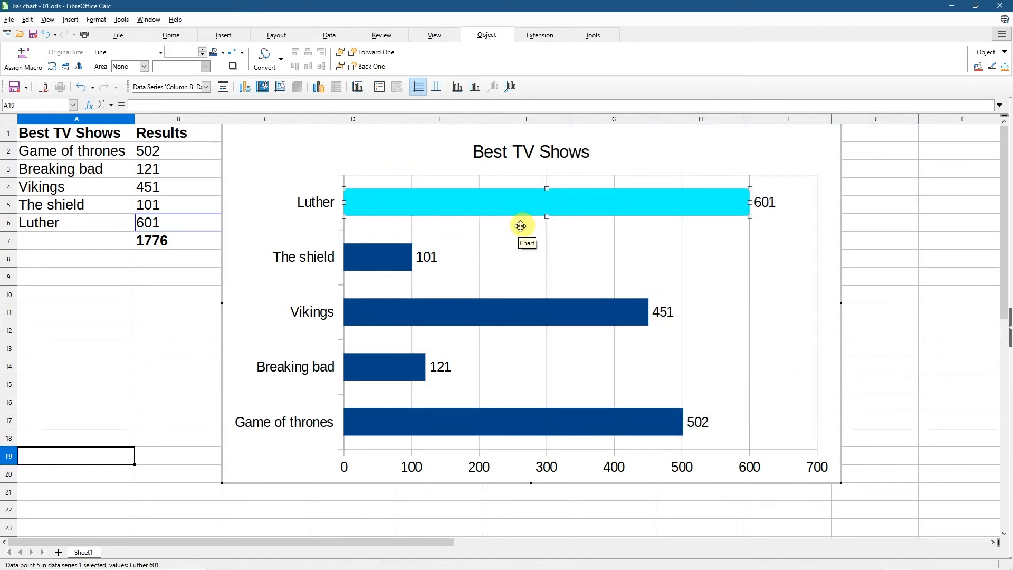
Step: Format The shield bar's data point with an orange fill, hex ff8c00
left_click(377, 257)
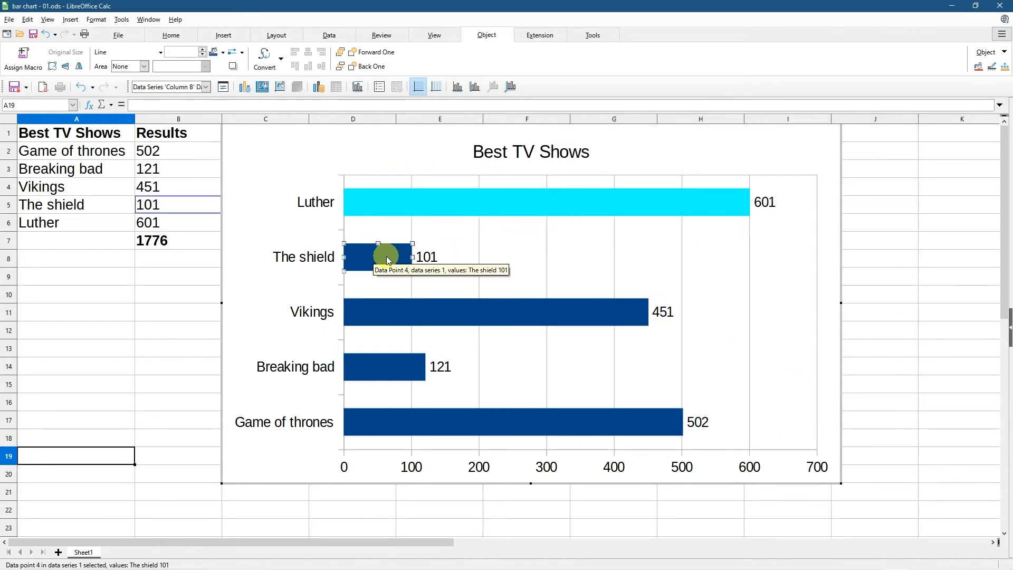
right_click(386, 255)
left_click(427, 307)
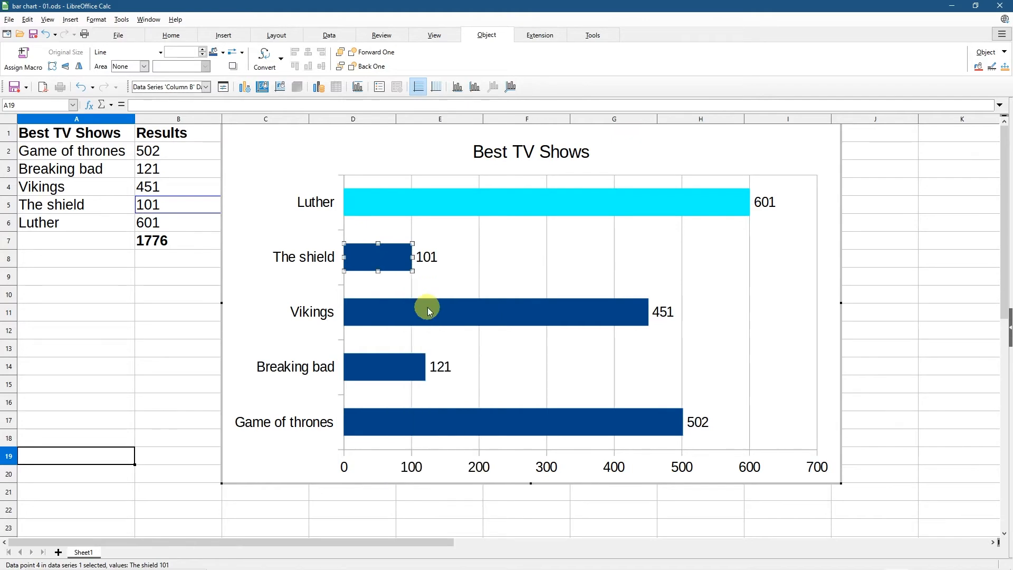
left_click(364, 332)
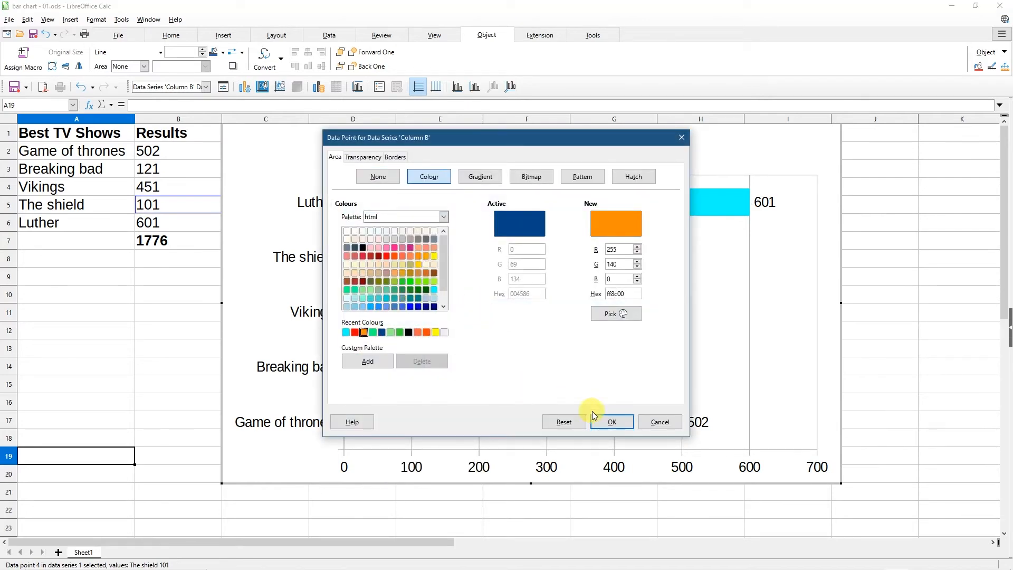
left_click(609, 421)
Step: Format the Vikings bar's data point with a green fill from the recent colours
left_click(400, 312)
right_click(399, 312)
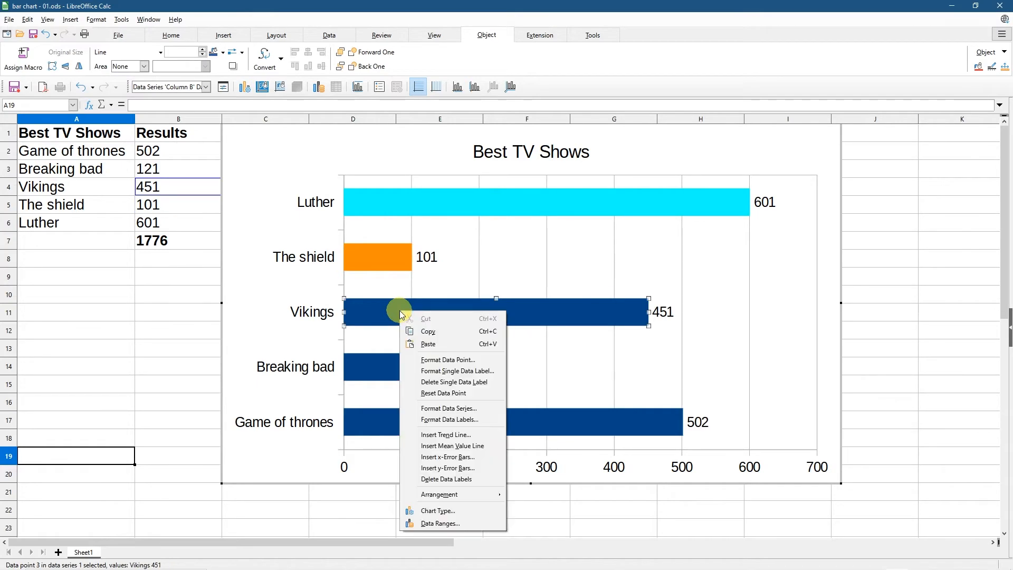
left_click(449, 359)
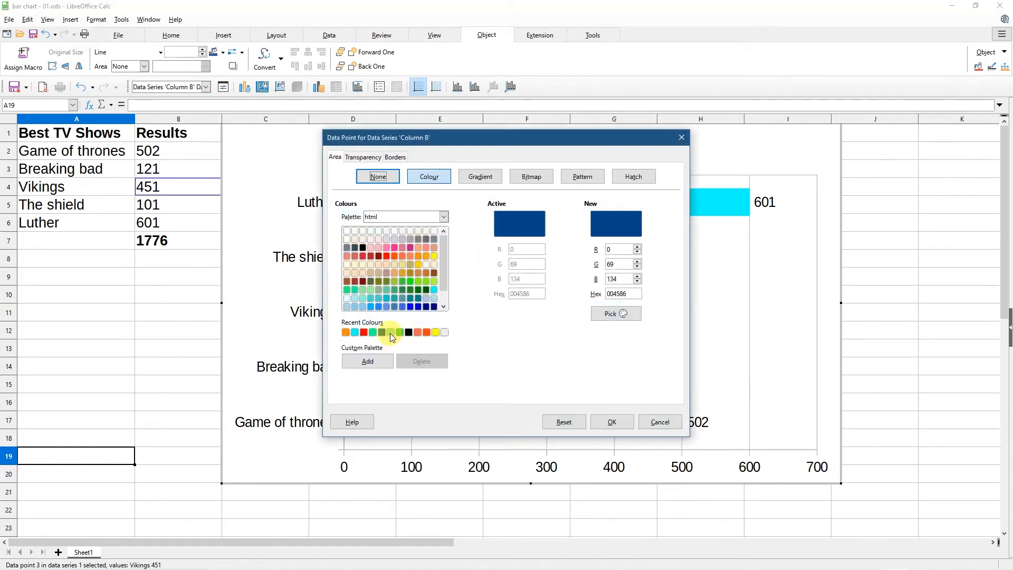
left_click(399, 331)
left_click(604, 422)
Step: Format the Breaking bad bar's data point with a yellow fill from the recent colours and leave chart editing
left_click(397, 361)
right_click(399, 361)
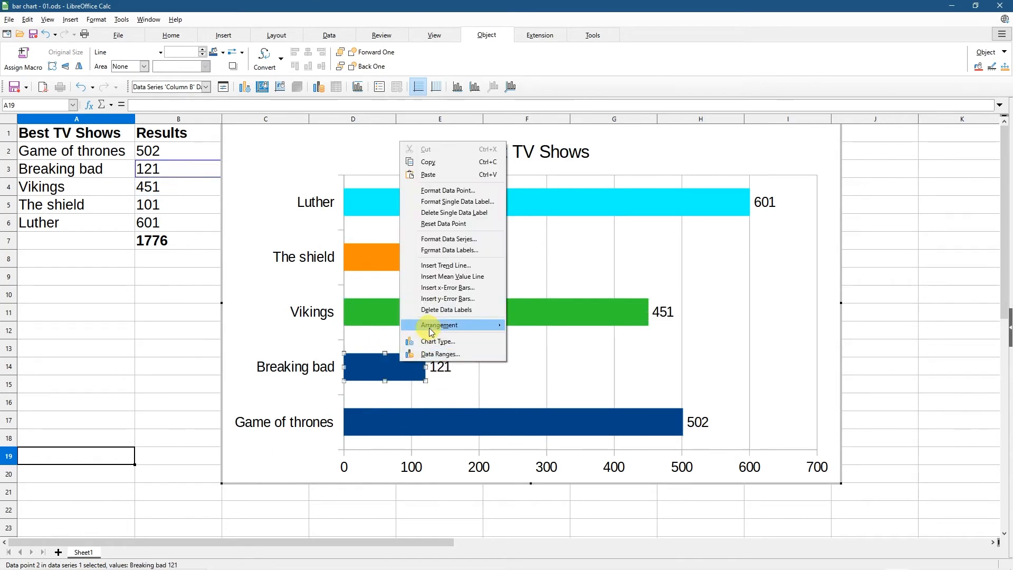
left_click(446, 192)
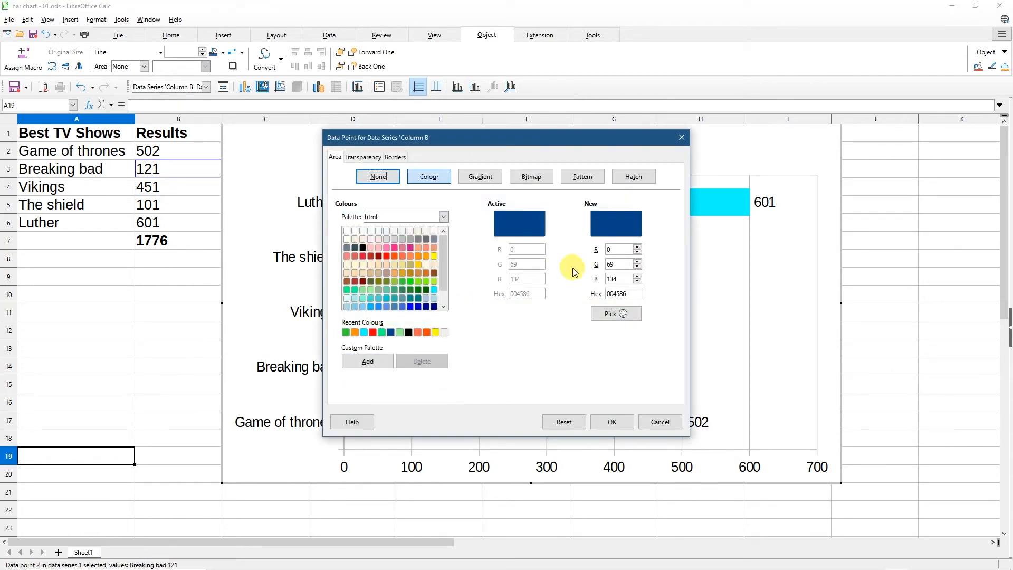
left_click(436, 333)
left_click(611, 421)
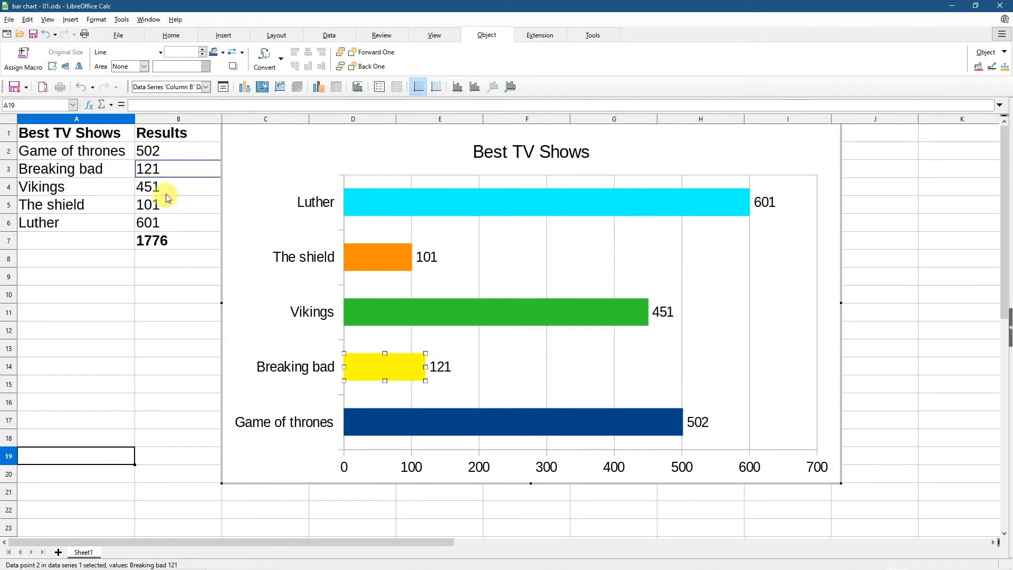
left_click(80, 304)
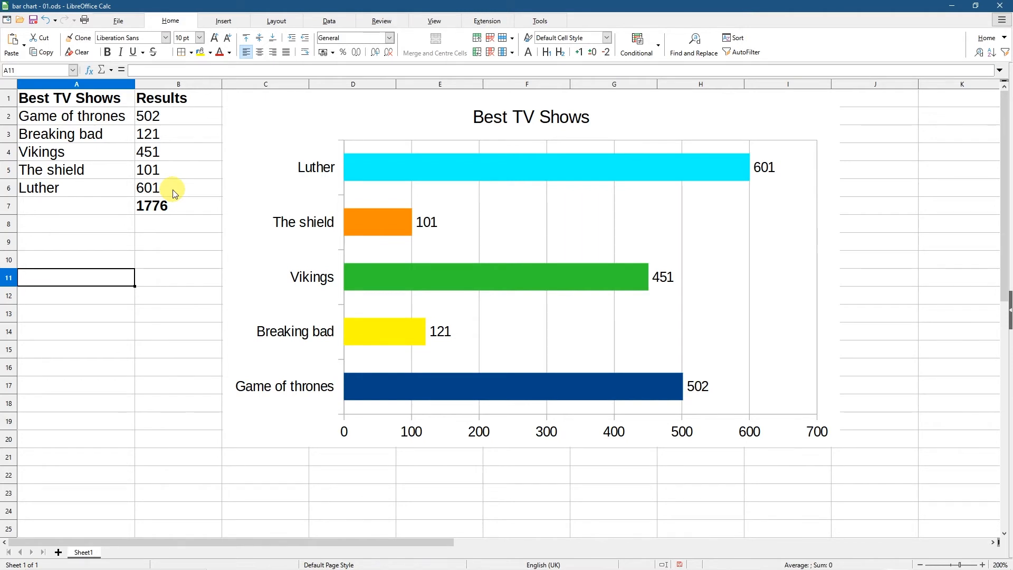
Step: Change The shield's result in cell B5 to 141
left_click(150, 171)
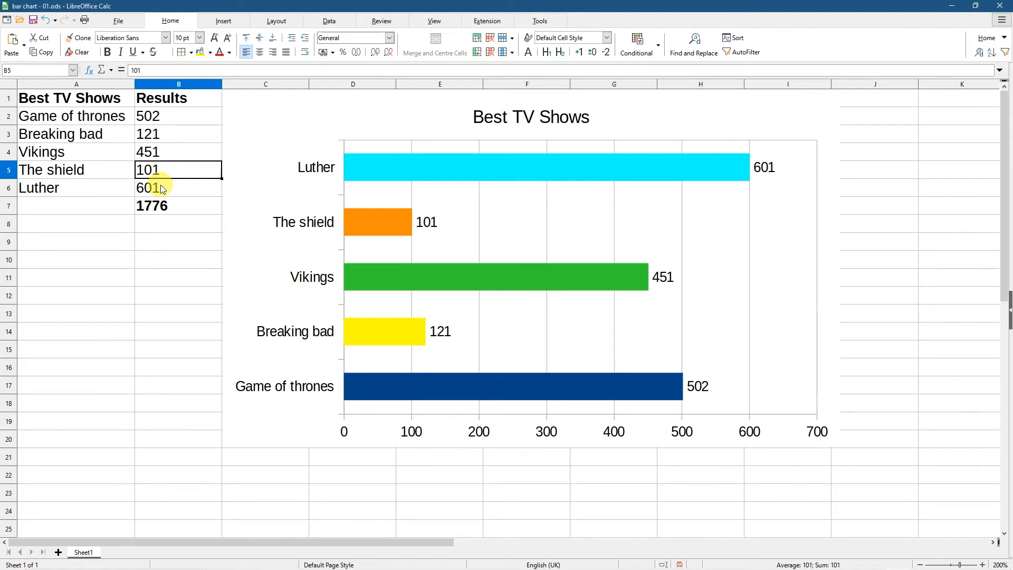
type("141")
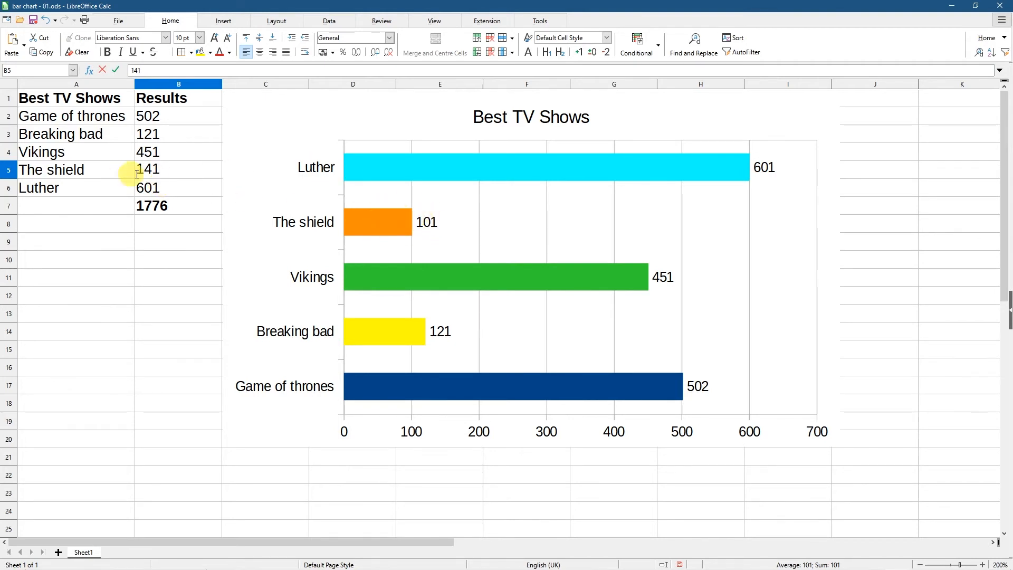
key("Return")
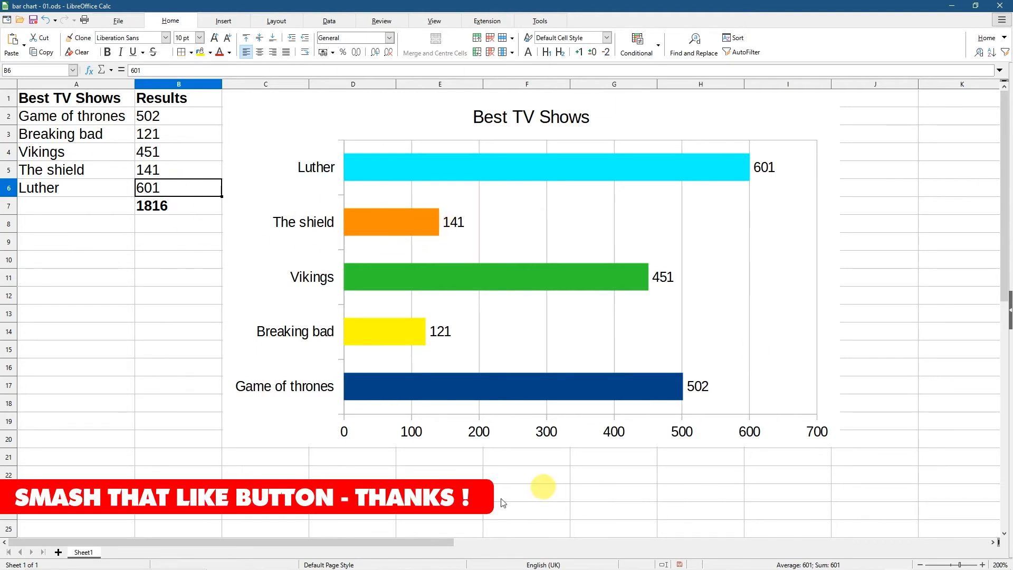
Step: Review the chart's source data in A2:B6 by highlighting the show names and the results, and clear the selection
left_click_drag(79, 118, 163, 188)
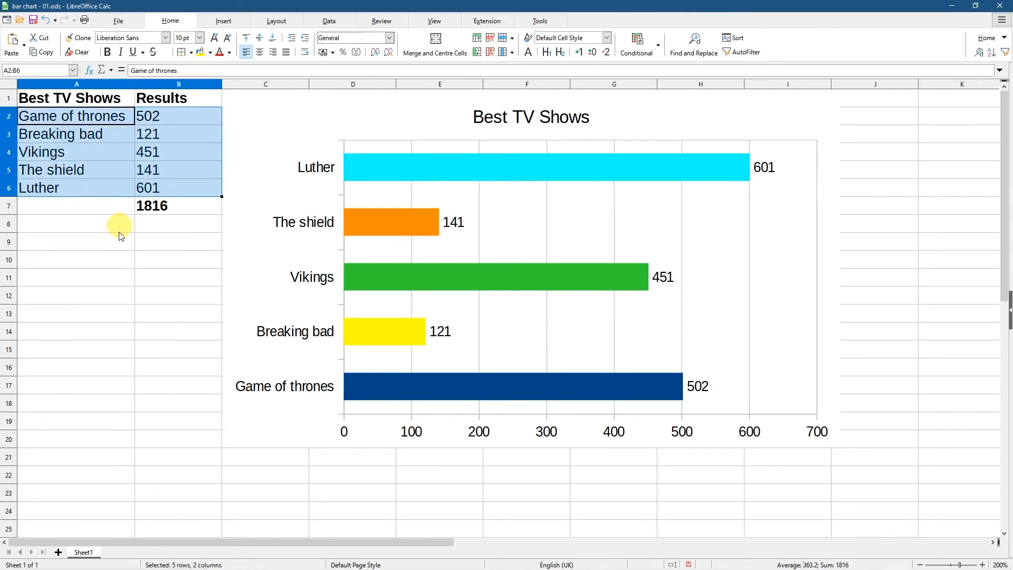
left_click(98, 290)
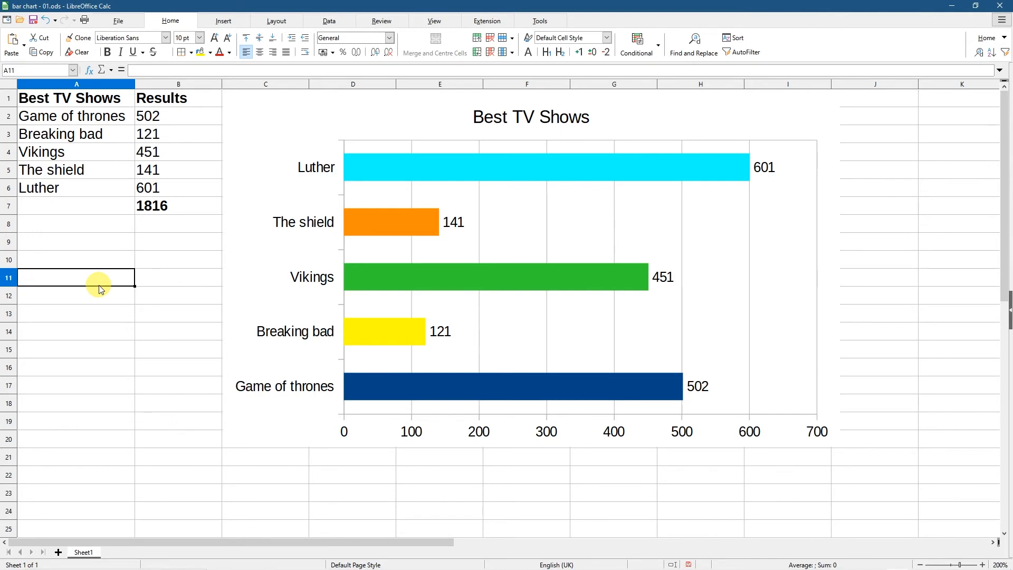
left_click_drag(86, 115, 64, 186)
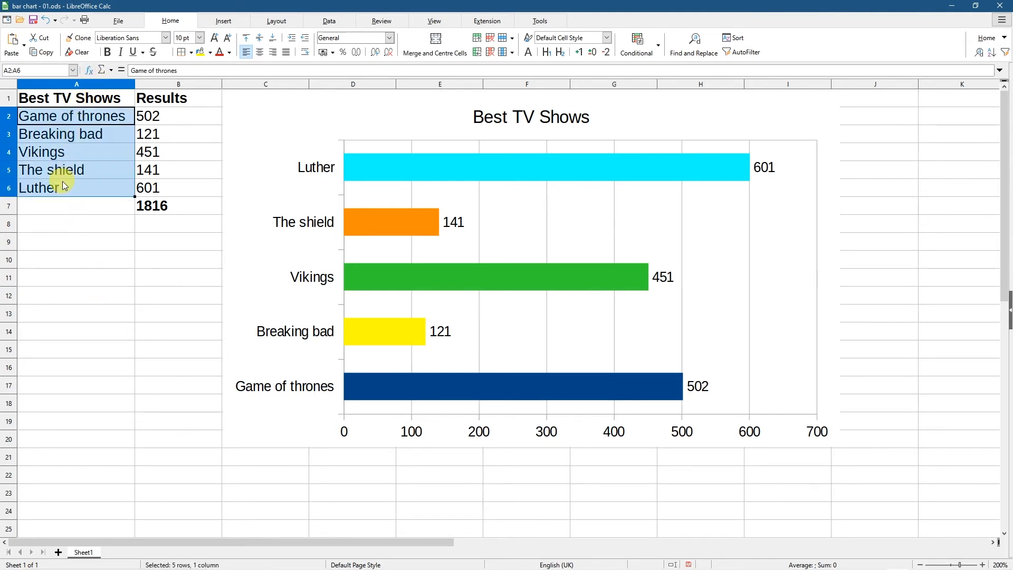
left_click(153, 118)
left_click_drag(151, 116, 149, 188)
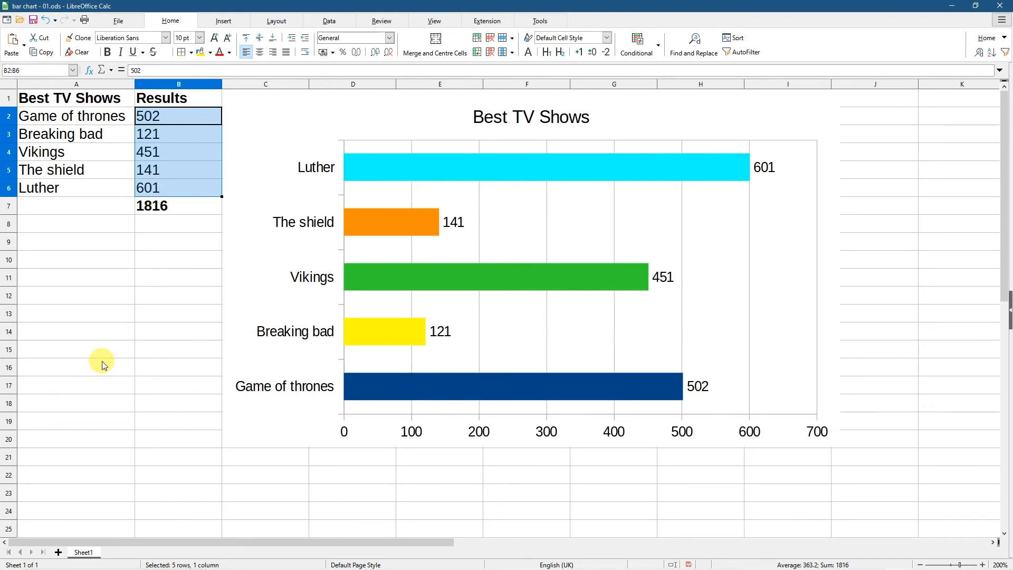
left_click_drag(65, 119, 73, 188)
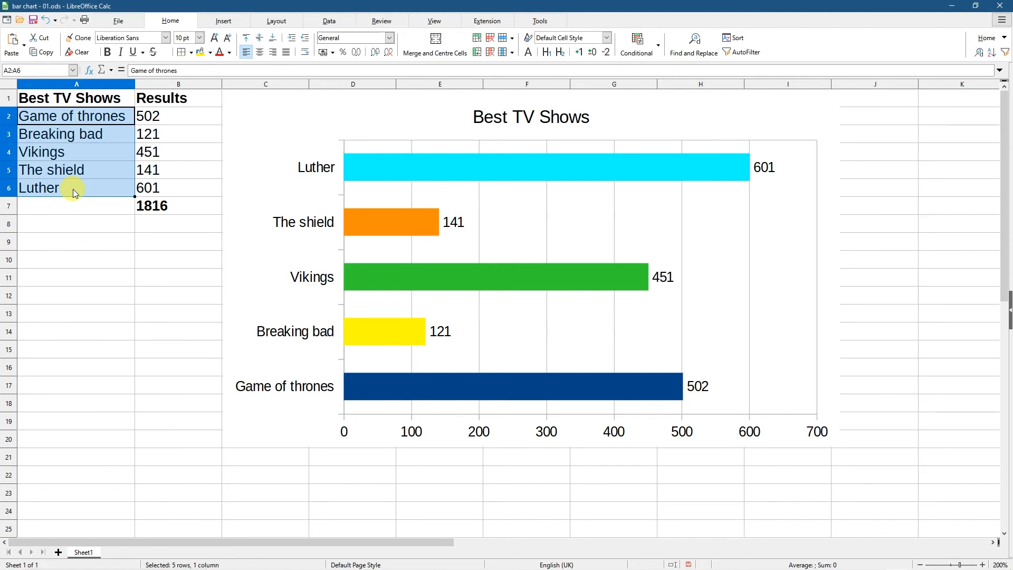
left_click_drag(153, 121, 147, 188)
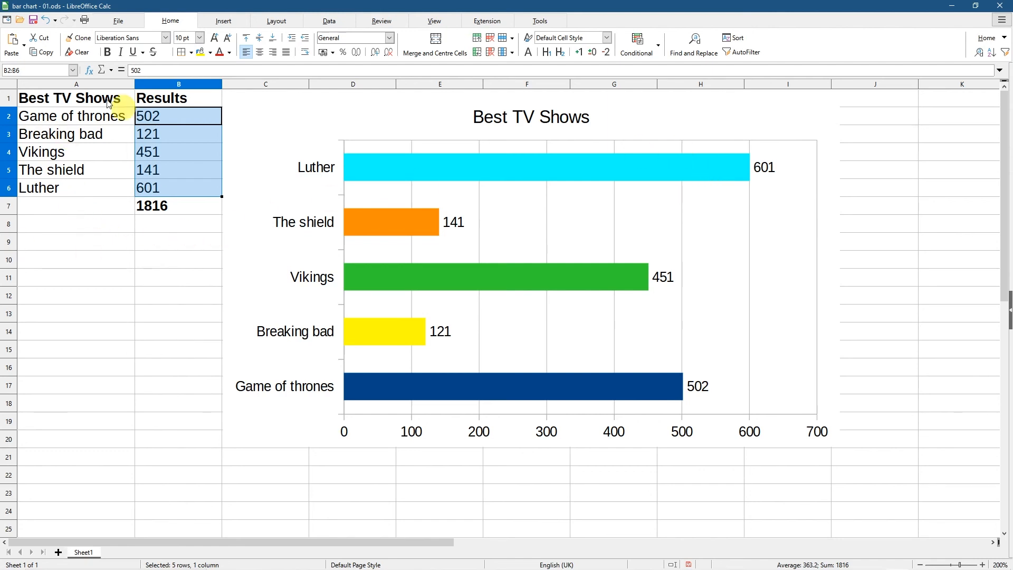
left_click(80, 227)
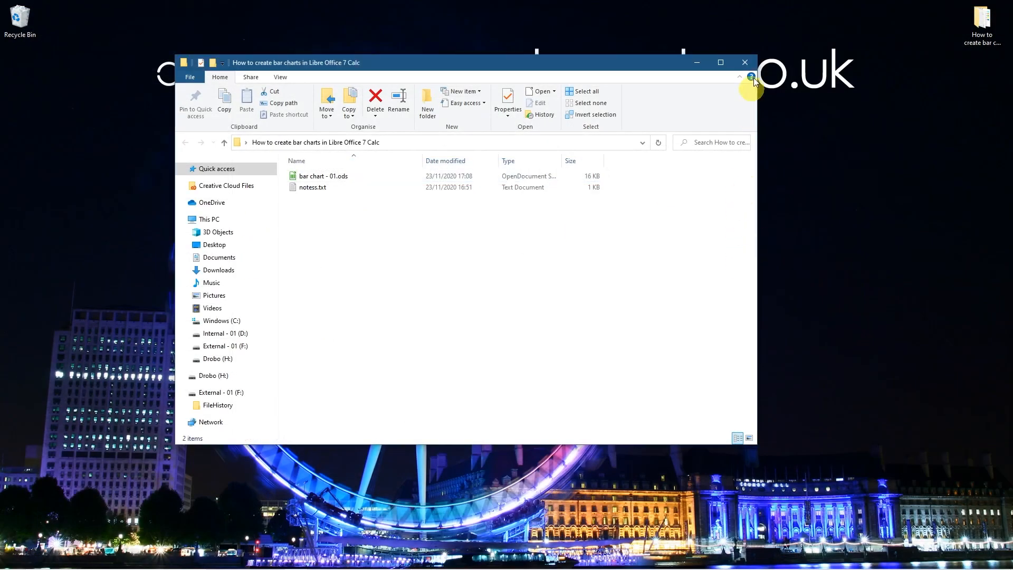
Step: Close the File Explorer window showing the bar chart project folder
left_click(744, 62)
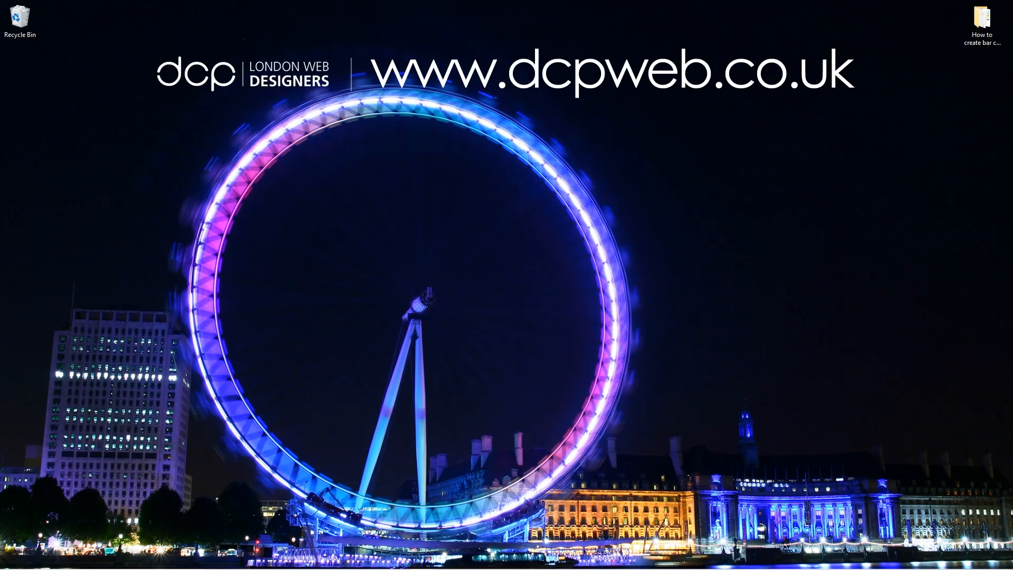